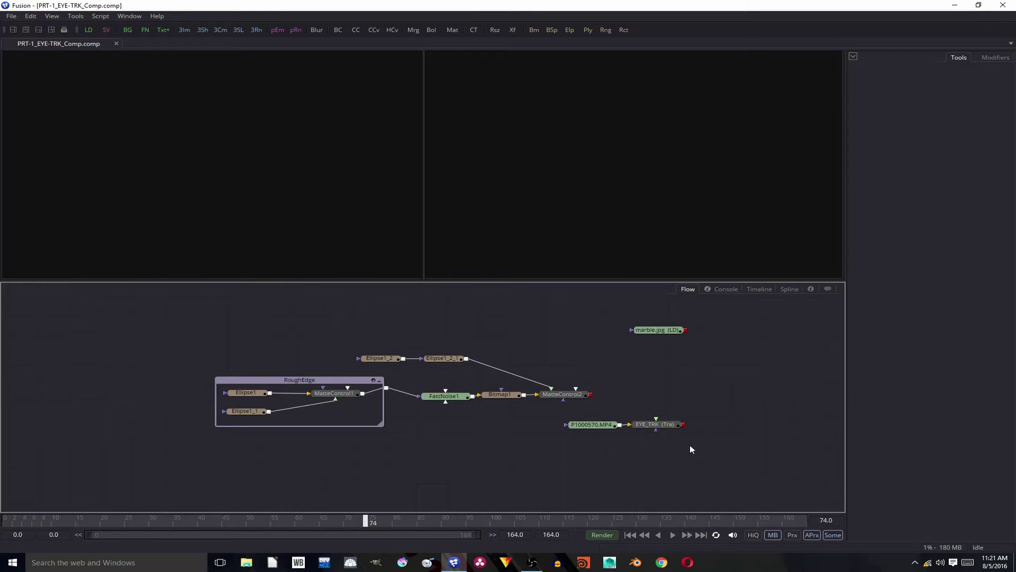
Examine the MatteControl2 output and the subtractive Ellipse1_2 and Ellipse1_2_1 masks across the timeline
{"action": "left_click", "coordinate": [549, 400]}
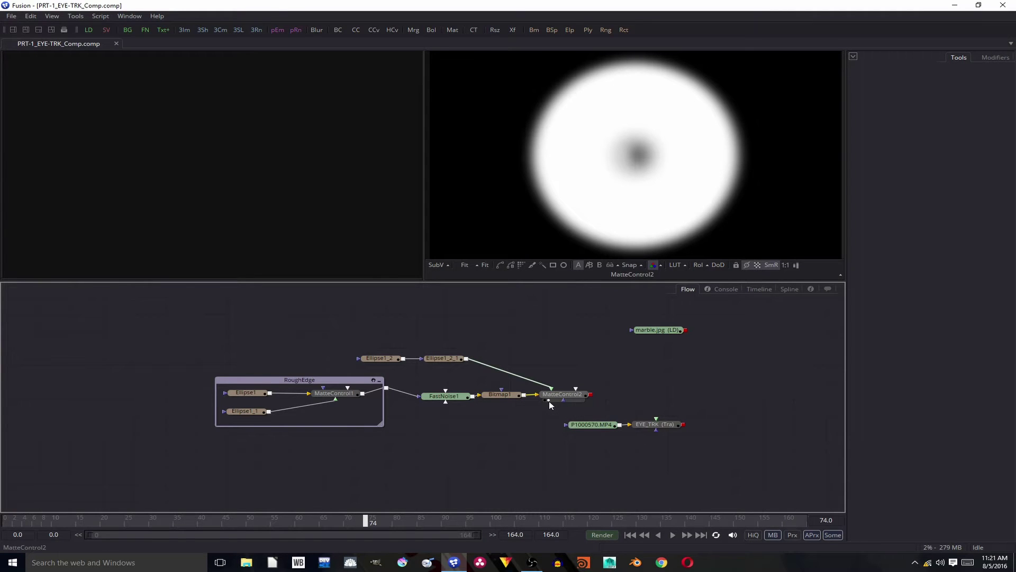
{"action": "left_click_drag", "start_coordinate": [364, 521], "coordinate": [2, 496]}
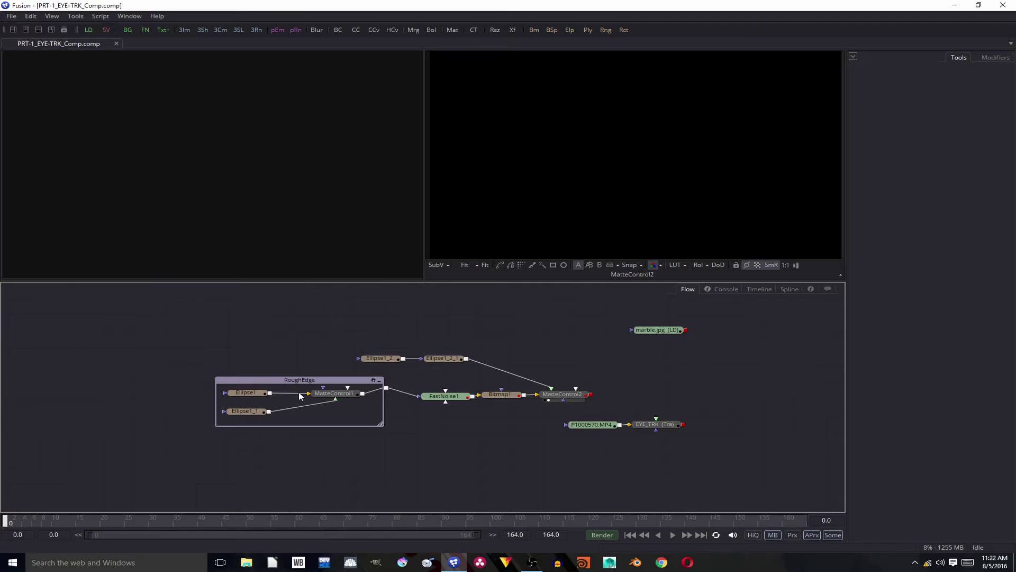
{"action": "left_click", "coordinate": [371, 364]}
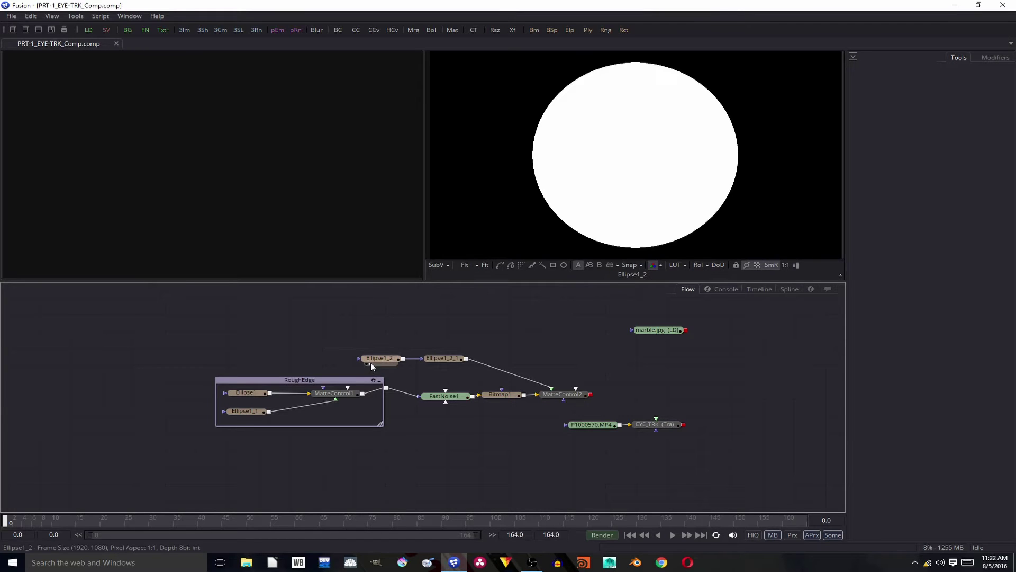
{"action": "left_click", "coordinate": [432, 365]}
{"action": "left_click", "coordinate": [438, 360]}
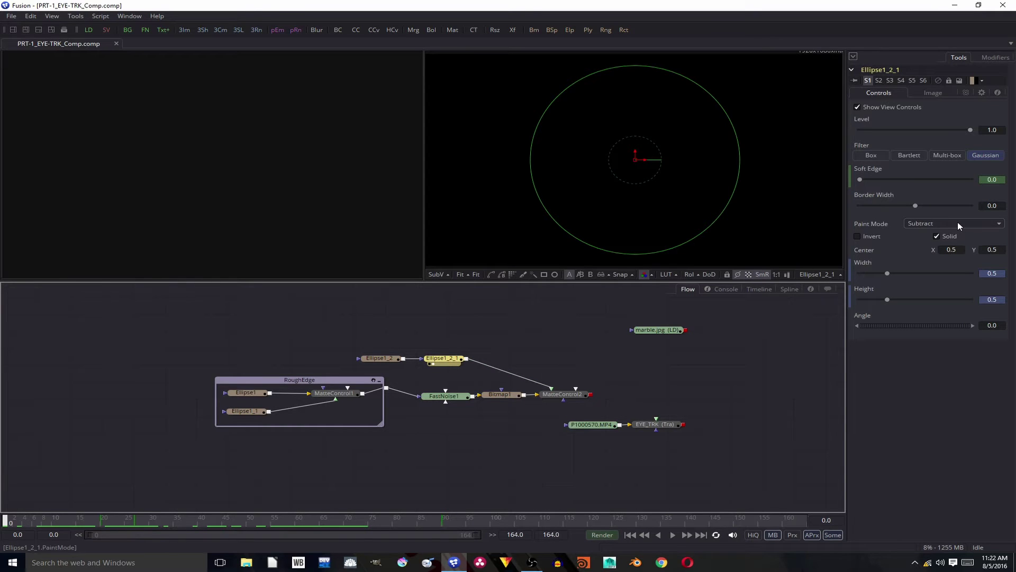
{"action": "left_click_drag", "start_coordinate": [6, 523], "coordinate": [447, 562]}
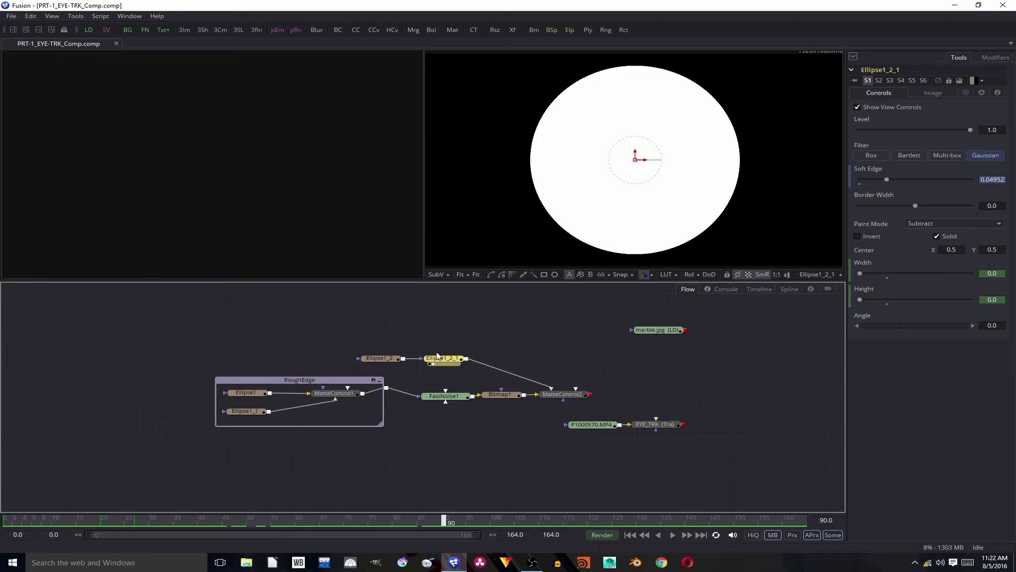
Examine how the animated Ellipse1 and Ellipse1_1 masks in the RoughEdge group change over the timeline
{"action": "left_click", "coordinate": [243, 395]}
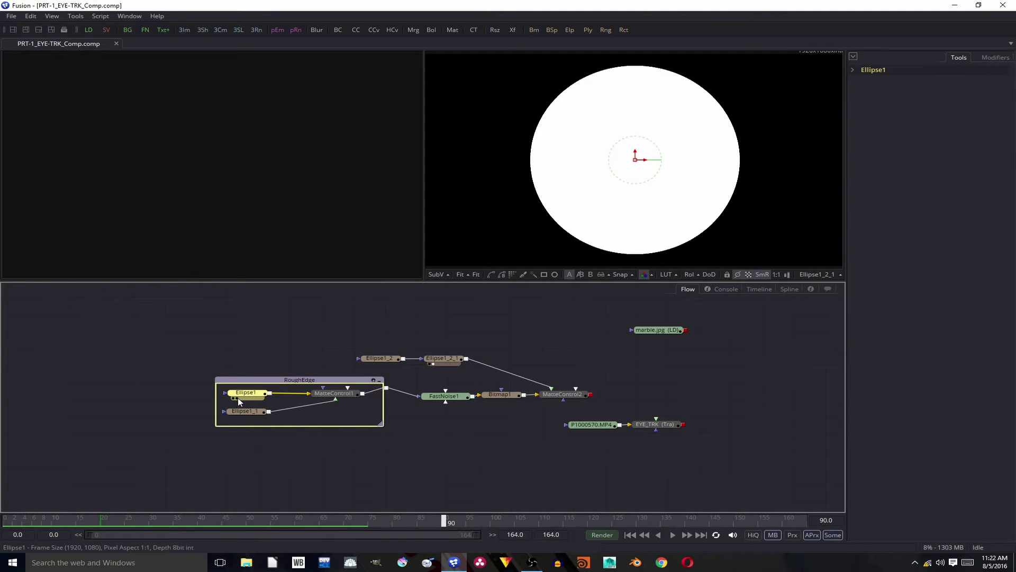
{"action": "key", "text": "2"}
{"action": "mouse_move", "coordinate": [34, 521]}
{"action": "left_mouse_down"}
{"action": "mouse_move", "coordinate": [4, 521]}
{"action": "mouse_move", "coordinate": [403, 521]}
{"action": "mouse_move", "coordinate": [38, 502]}
{"action": "left_mouse_up"}
{"action": "left_click", "coordinate": [233, 417]}
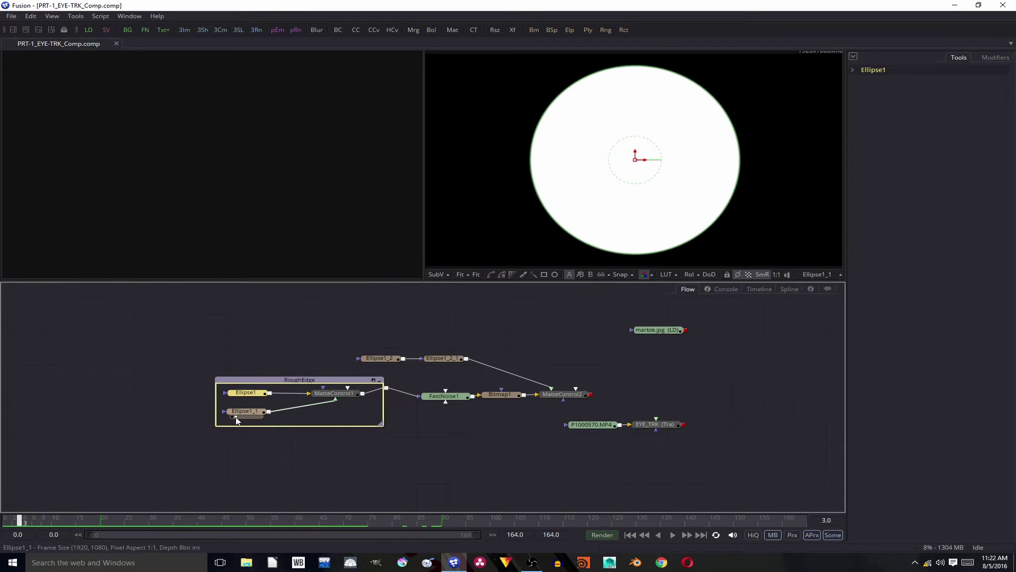
{"action": "left_click", "coordinate": [239, 415]}
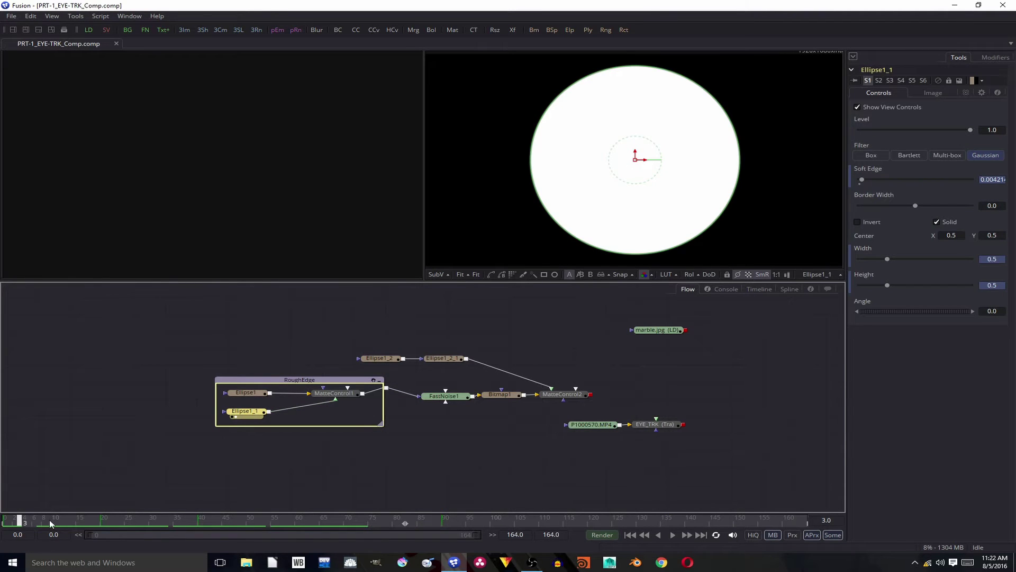
{"action": "left_click_drag", "start_coordinate": [22, 523], "coordinate": [317, 521]}
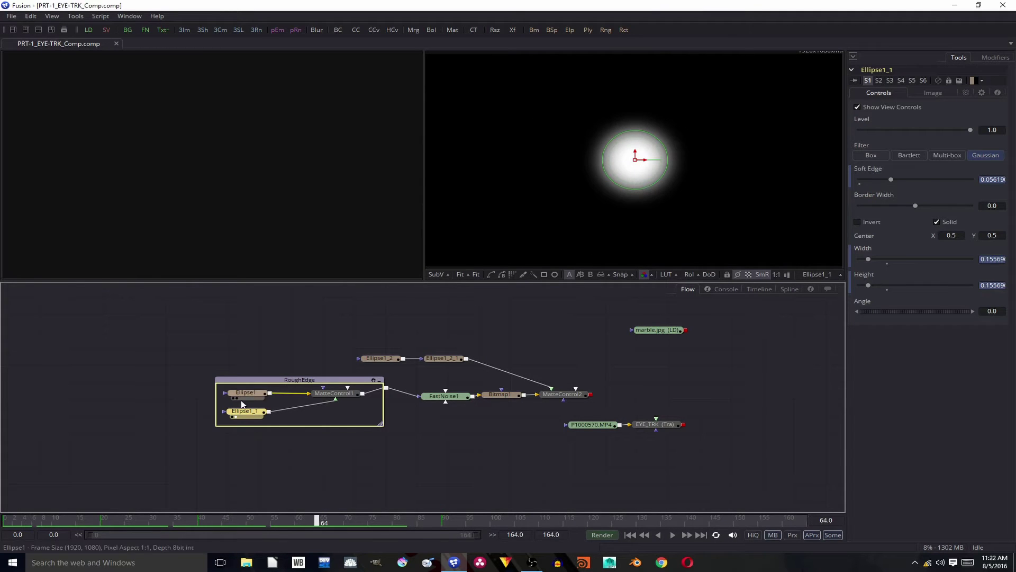
Examine the MatteControl1 settings and how it combines the two RoughEdge ellipses over time
{"action": "mouse_move", "coordinate": [249, 415]}
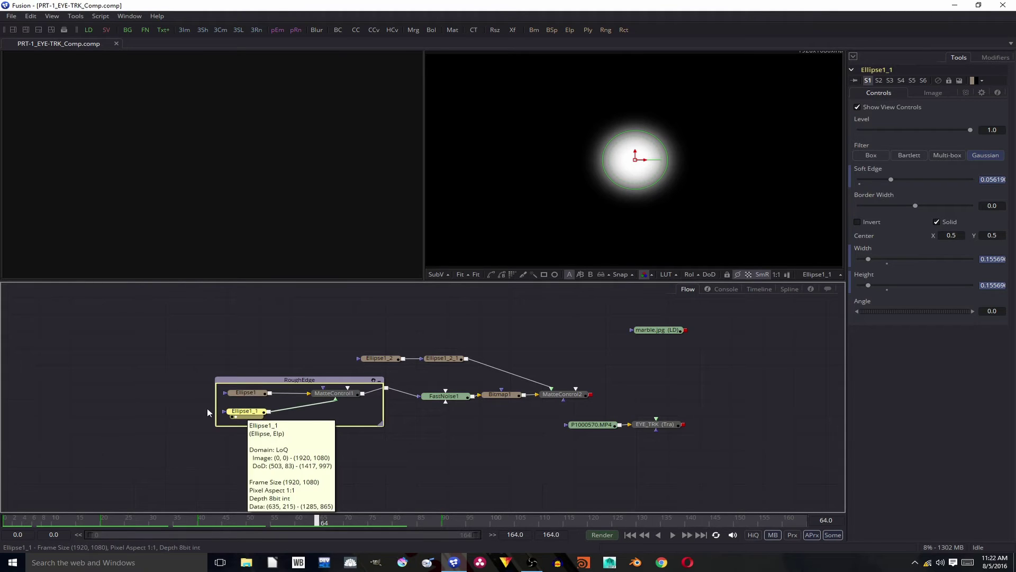
{"action": "key", "text": "2"}
{"action": "left_click", "coordinate": [333, 396]}
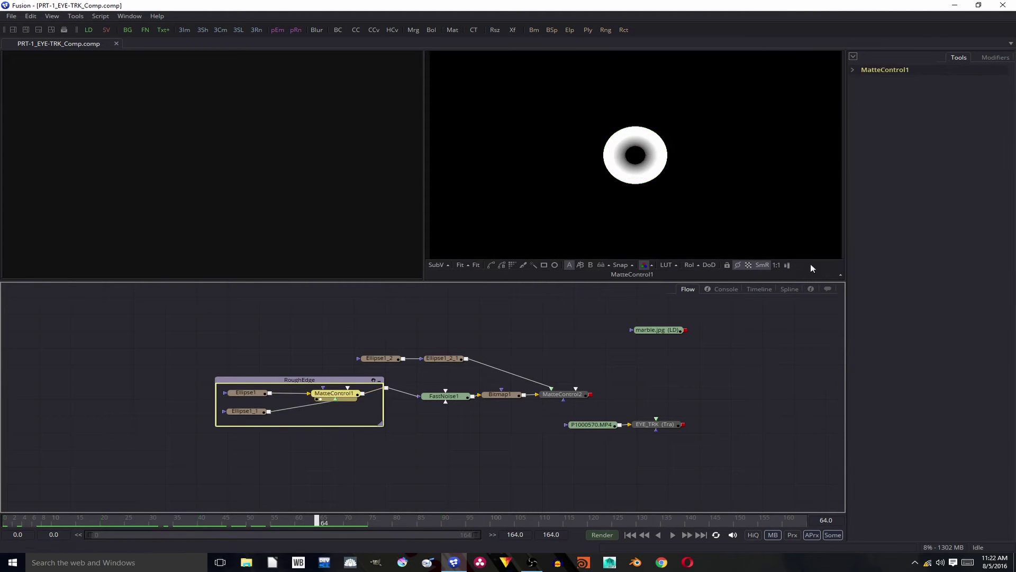
{"action": "left_click", "coordinate": [852, 69]}
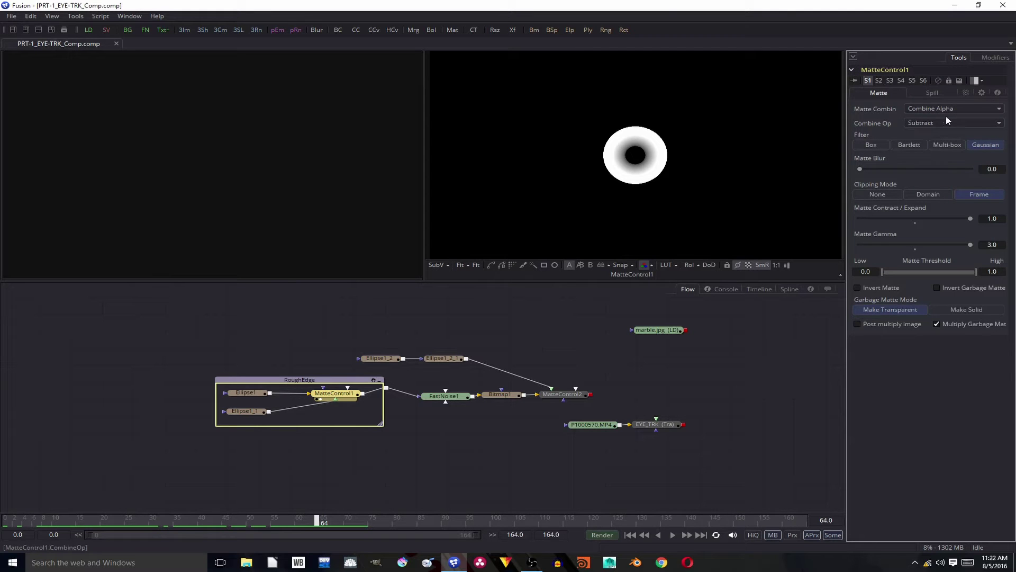
{"action": "left_click_drag", "start_coordinate": [324, 521], "coordinate": [205, 479]}
Examine the FastNoise1 settings and output and the resulting Bitmap1 mask at several frames
{"action": "left_click", "coordinate": [430, 402]}
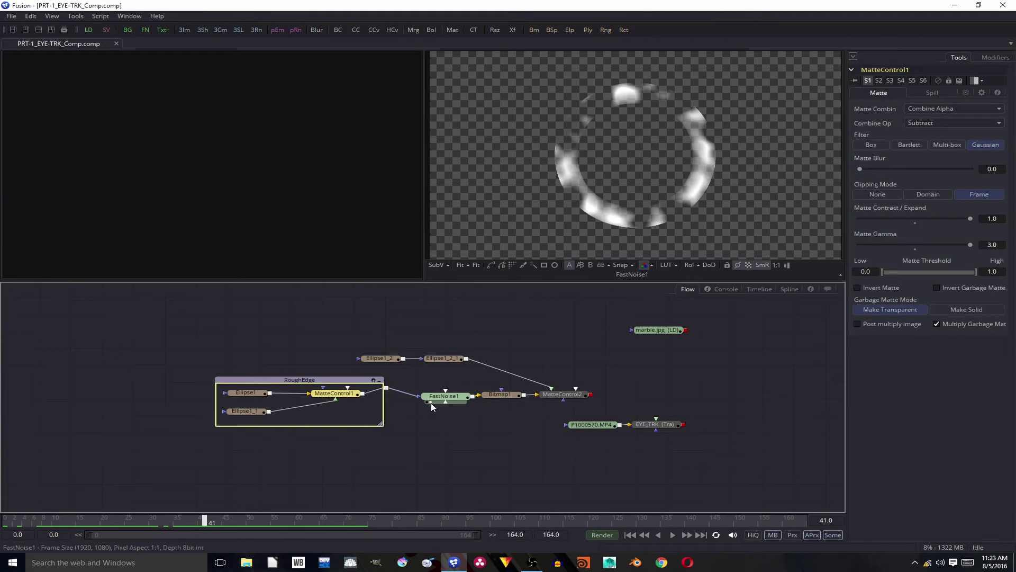
{"action": "left_click_drag", "start_coordinate": [208, 519], "coordinate": [274, 515]}
{"action": "left_click", "coordinate": [456, 397]}
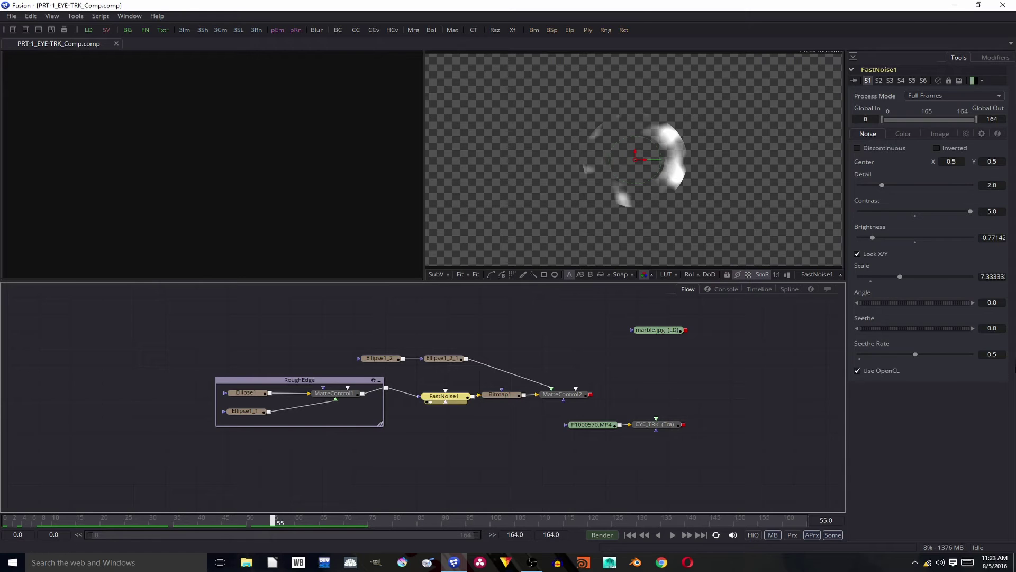
{"action": "left_click_drag", "start_coordinate": [271, 524], "coordinate": [201, 495]}
{"action": "left_click", "coordinate": [490, 400]}
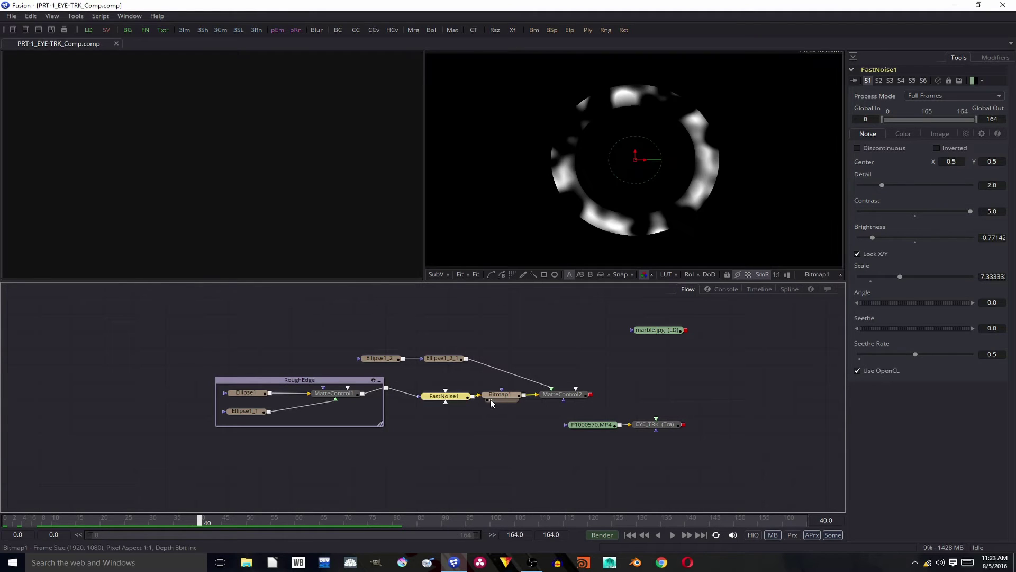
{"action": "left_click_drag", "start_coordinate": [217, 521], "coordinate": [239, 464]}
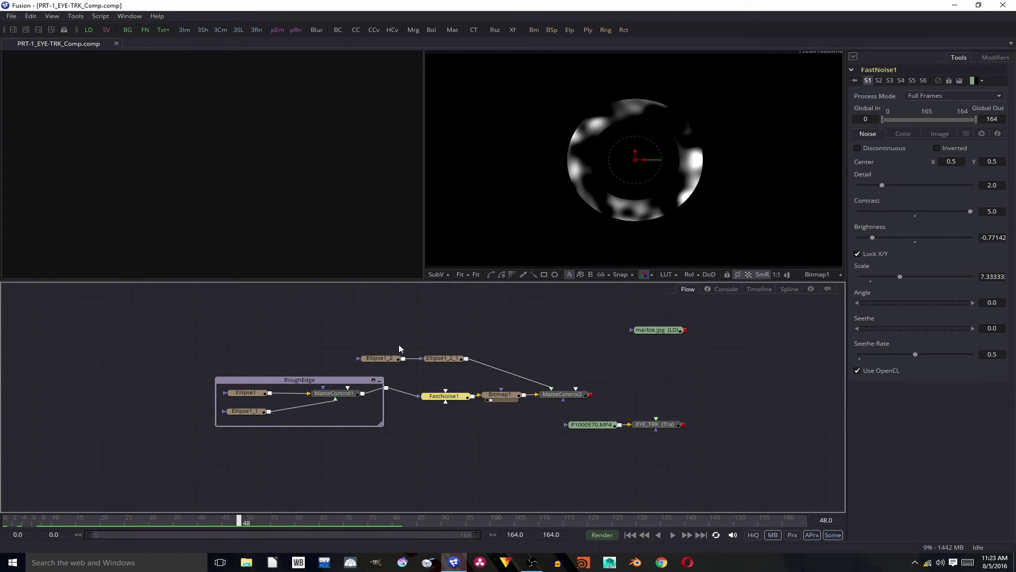
Compare the Ellipse1_2_1 and Bitmap1 masks with their combination in MatteControl2, and examine its settings across frames
{"action": "left_click", "coordinate": [433, 364]}
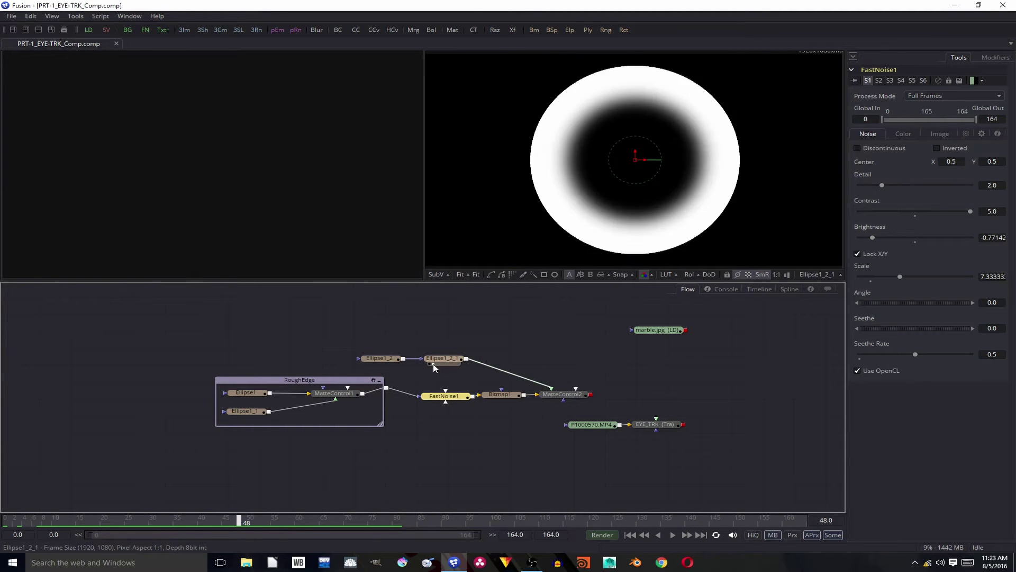
{"action": "left_click", "coordinate": [490, 400]}
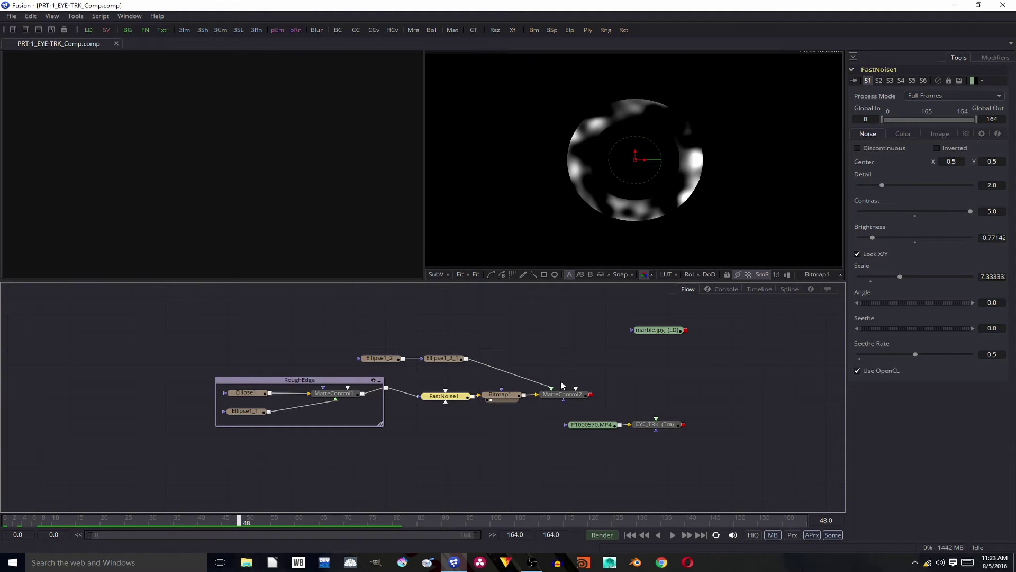
{"action": "left_click", "coordinate": [548, 401]}
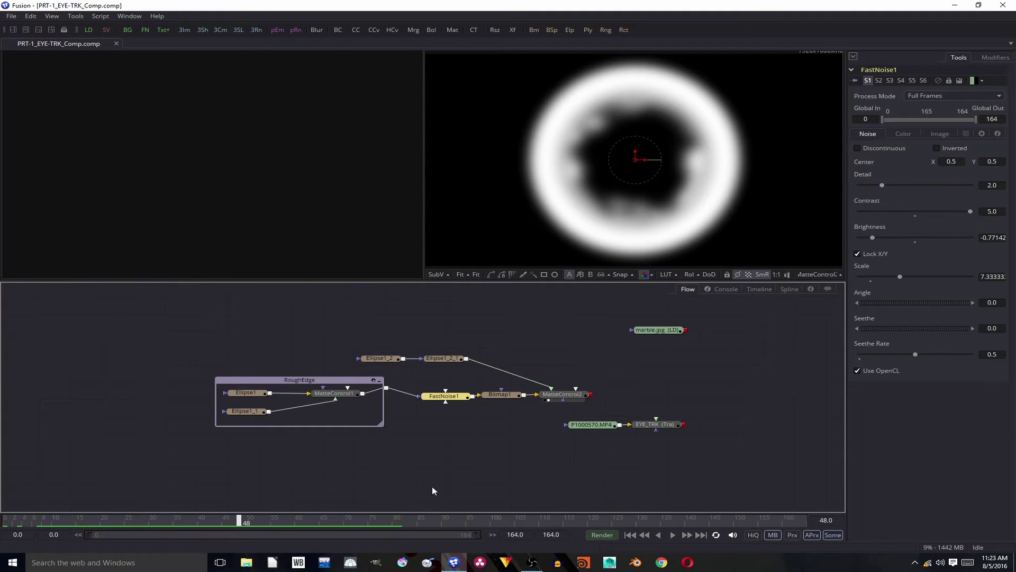
{"action": "left_click", "coordinate": [549, 399]}
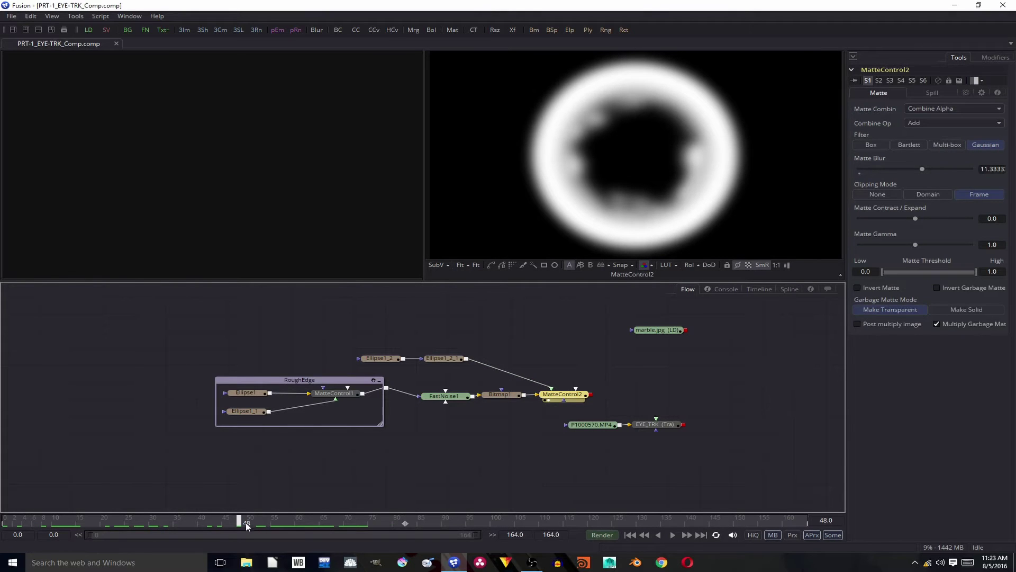
{"action": "left_click_drag", "start_coordinate": [240, 521], "coordinate": [261, 482]}
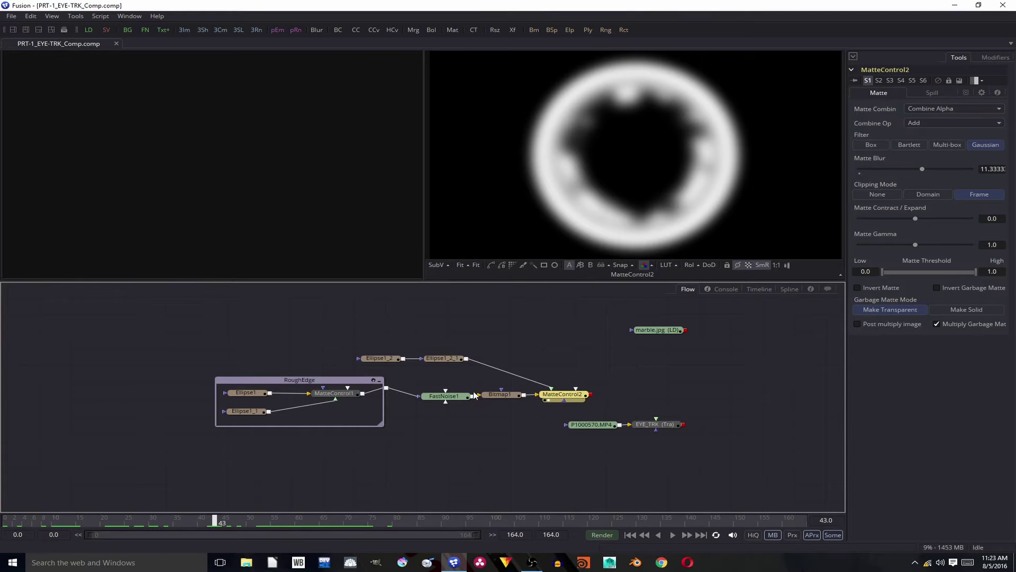
Shift the FastNoise1 node slightly up and to the left in the flow
{"action": "mouse_move", "coordinate": [450, 395]}
{"action": "left_mouse_down"}
{"action": "mouse_move", "coordinate": [439, 390]}
{"action": "mouse_move", "coordinate": [611, 404]}
{"action": "left_mouse_up"}
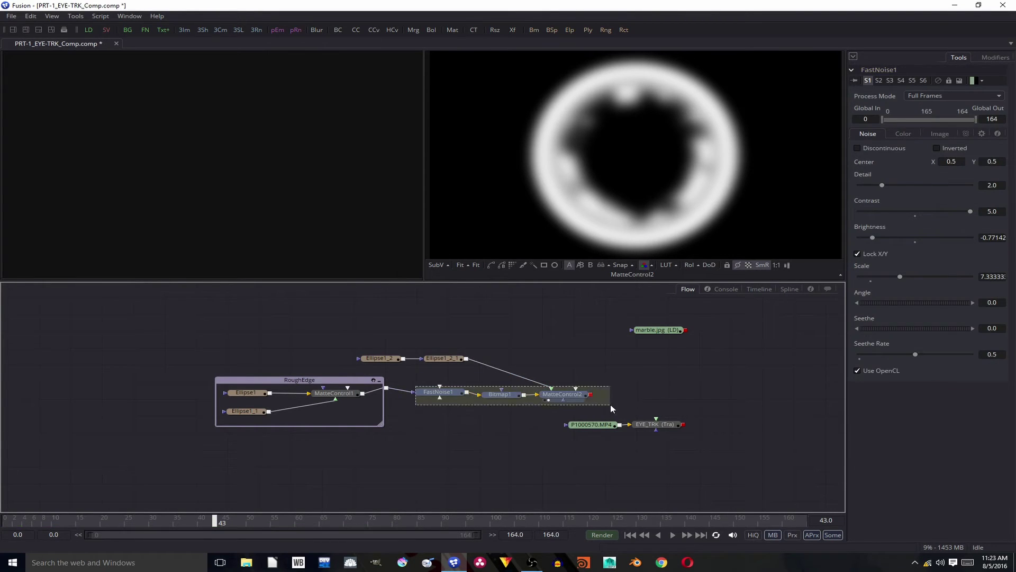
{"action": "left_click", "coordinate": [439, 392]}
{"action": "left_click", "coordinate": [459, 430]}
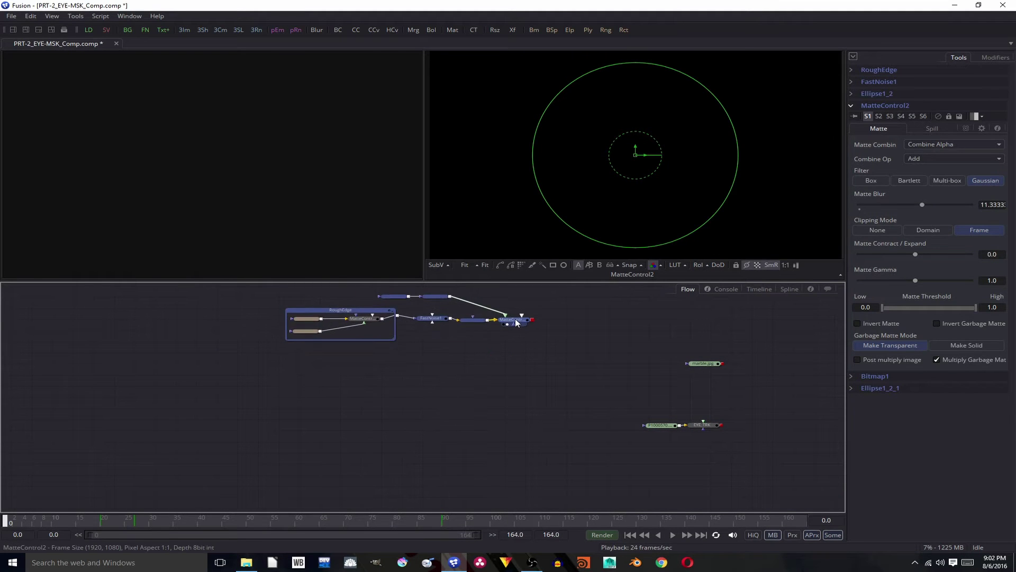
Add an Ellipse mask node in an empty area of the flow and display it in the right viewer
{"action": "scroll", "coordinate": [496, 372], "scroll_direction": "up", "scroll_amount": 2}
{"action": "left_click_drag", "start_coordinate": [496, 372], "coordinate": [560, 408]}
{"action": "key", "text": "ctrl+space"}
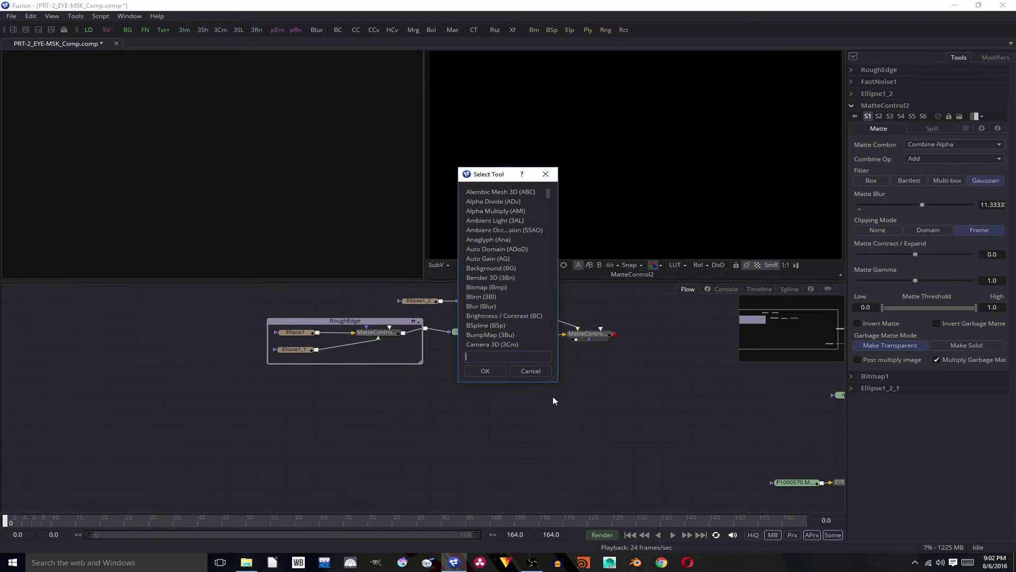
{"action": "type", "text": "elp"}
{"action": "key", "text": "Return"}
{"action": "scroll", "coordinate": [552, 395], "scroll_direction": "up", "scroll_amount": 2}
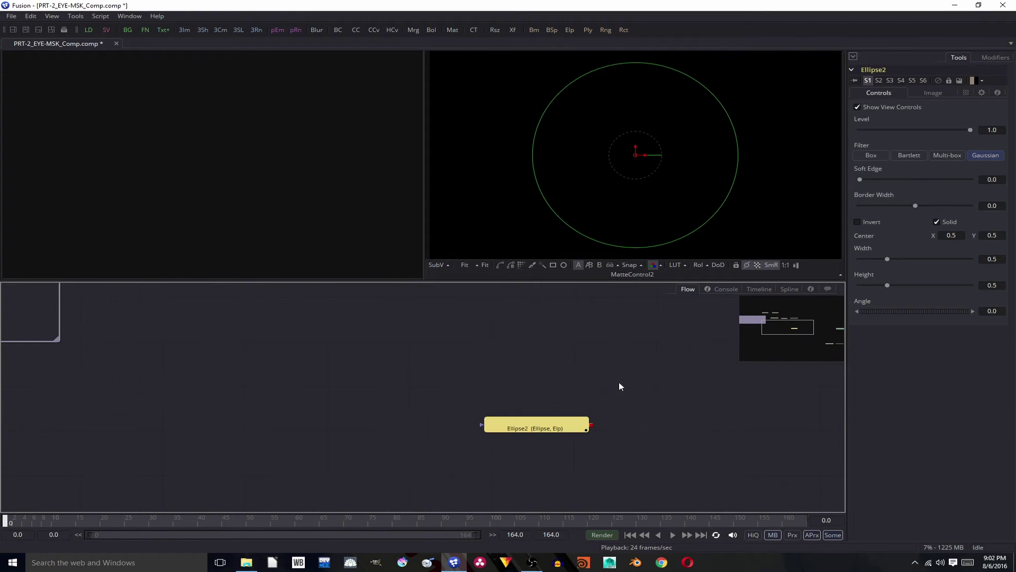
{"action": "left_click_drag", "start_coordinate": [618, 382], "coordinate": [592, 343]}
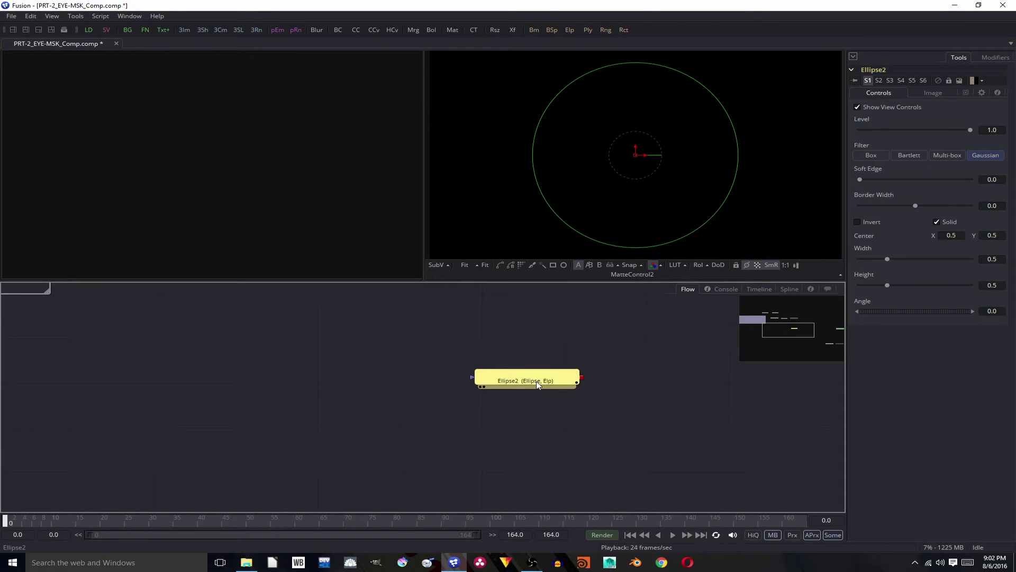
{"action": "left_click", "coordinate": [484, 387]}
{"action": "left_click_drag", "start_coordinate": [52, 518], "coordinate": [134, 451]}
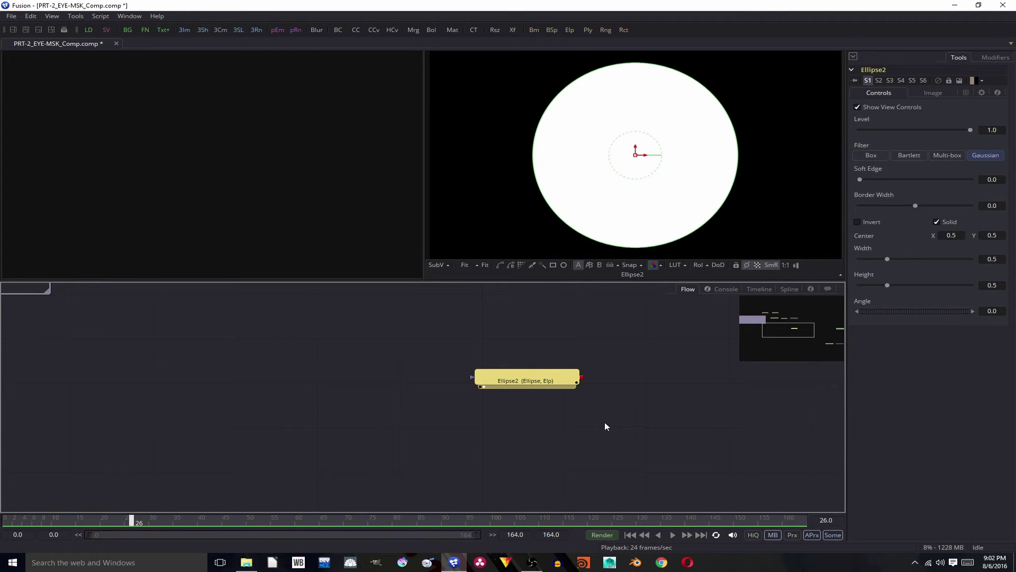
Paste a copy of the ellipse after the first one, set its paint mode to Subtract and display it
{"action": "key", "text": "ctrl+v"}
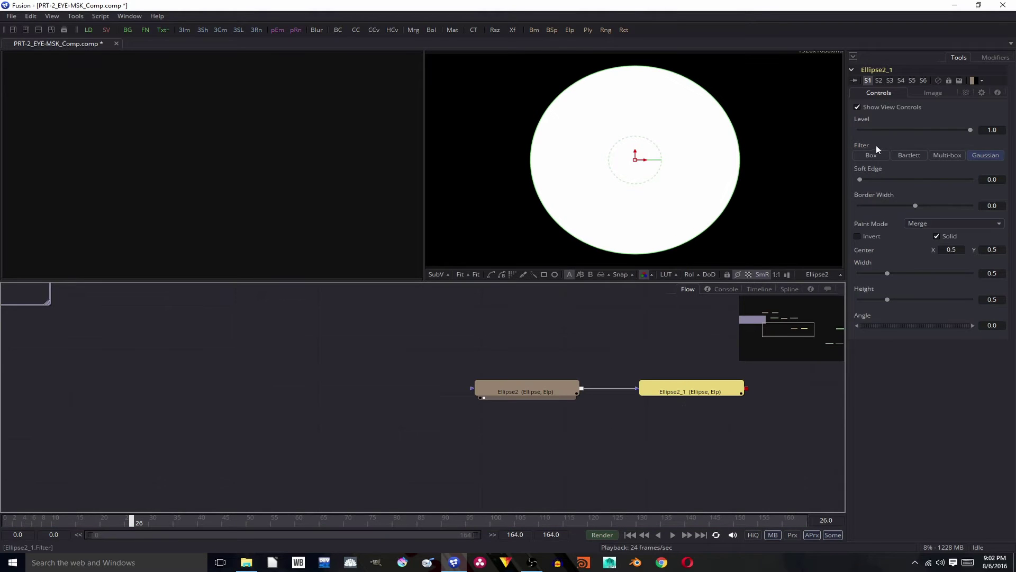
{"action": "left_click", "coordinate": [948, 221]}
{"action": "left_click", "coordinate": [943, 243]}
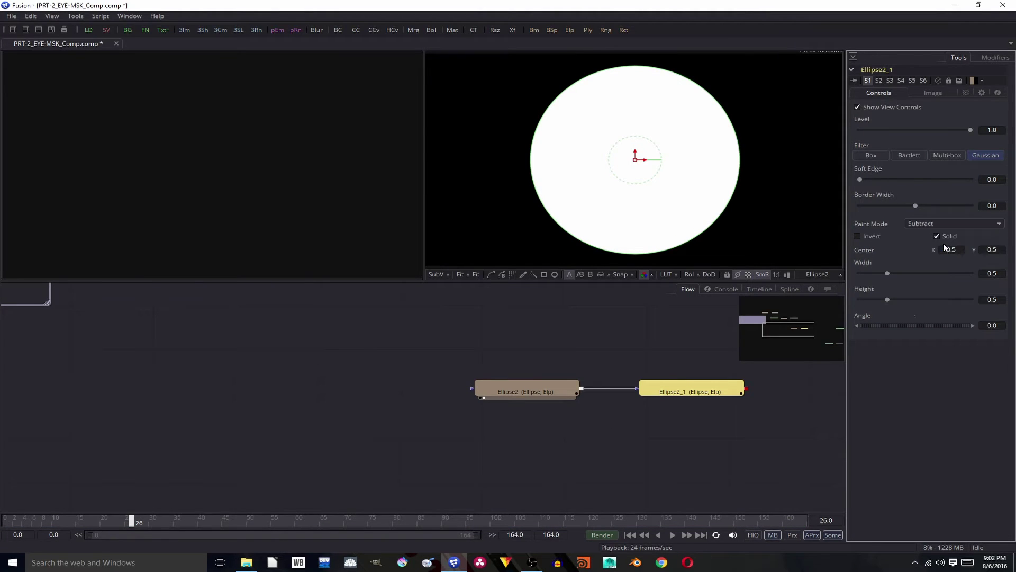
{"action": "left_click", "coordinate": [648, 398]}
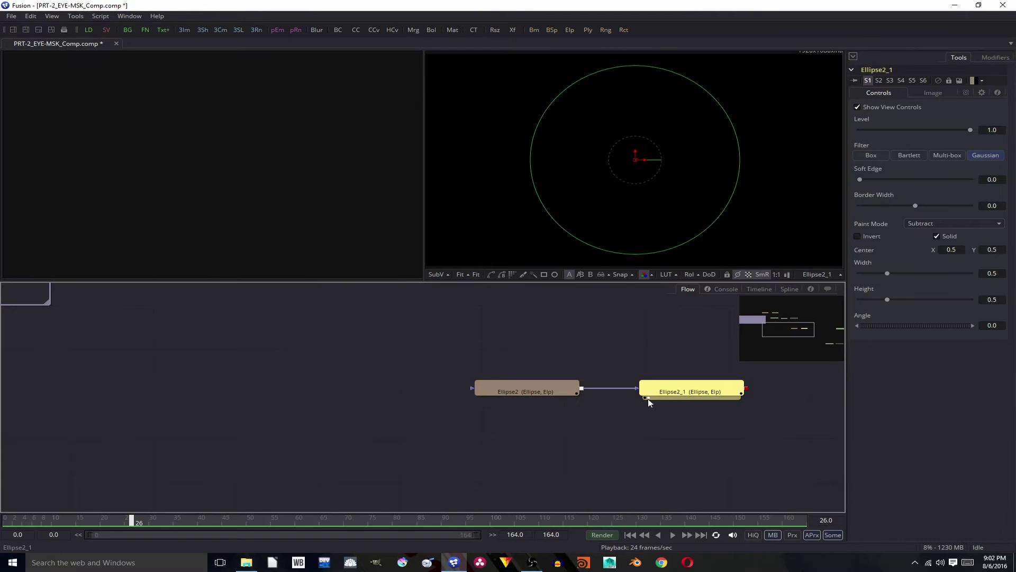
{"action": "left_click_drag", "start_coordinate": [605, 372], "coordinate": [412, 352]}
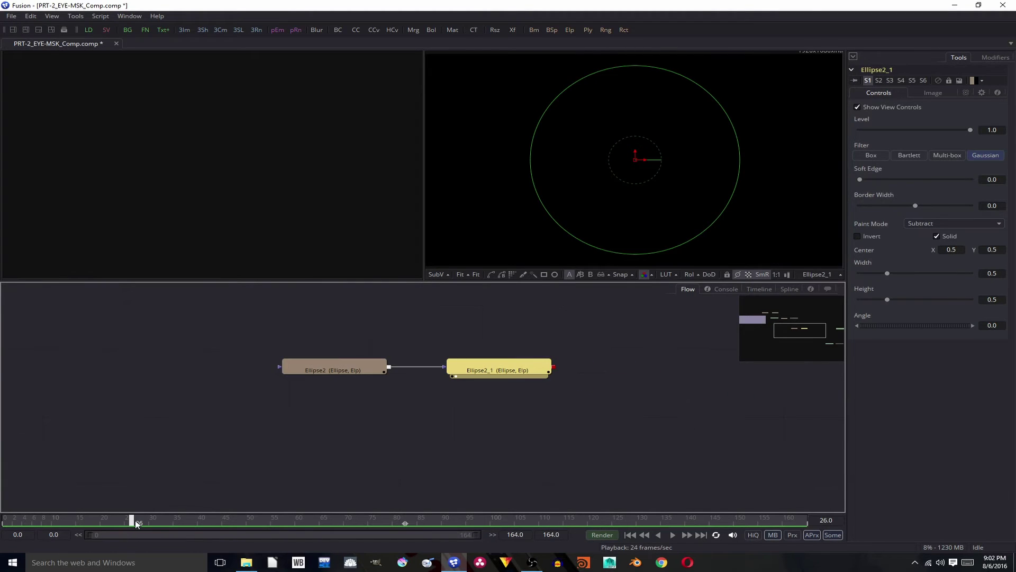
Animate the second ellipse's width and height starting at frame 0 with both at 0.5
{"action": "left_click_drag", "start_coordinate": [135, 522], "coordinate": [14, 525]}
{"action": "right_click", "coordinate": [863, 263]}
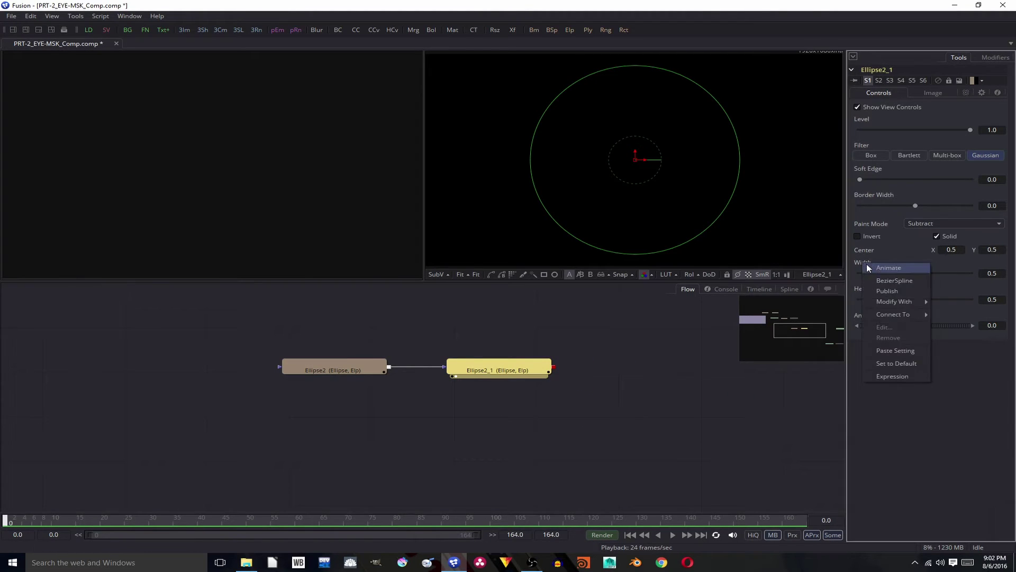
{"action": "left_click", "coordinate": [878, 269]}
{"action": "right_click", "coordinate": [861, 295]}
{"action": "left_click", "coordinate": [877, 301]}
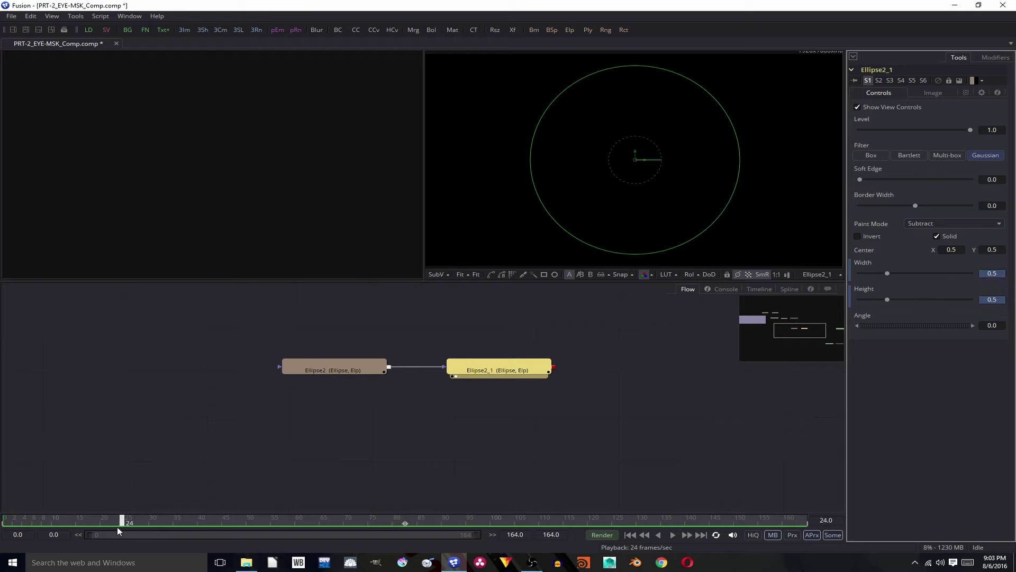
Keyframe the second ellipse's width to 0 at frame 80, reduce its height too, and return to the first frame
{"action": "left_click_drag", "start_coordinate": [126, 529], "coordinate": [400, 528]}
{"action": "left_click_drag", "start_coordinate": [881, 275], "coordinate": [859, 275]}
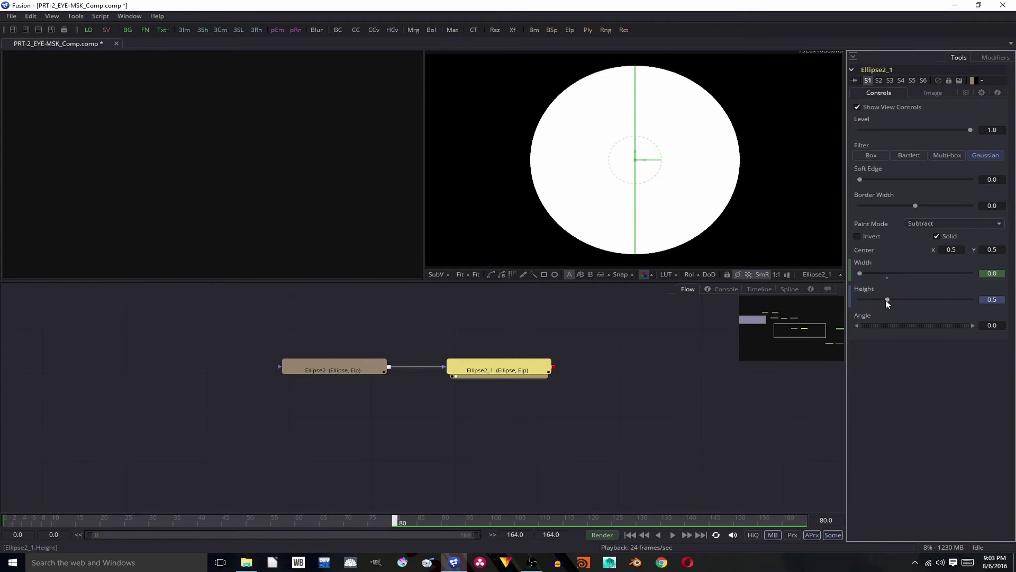
{"action": "left_click", "coordinate": [630, 535]}
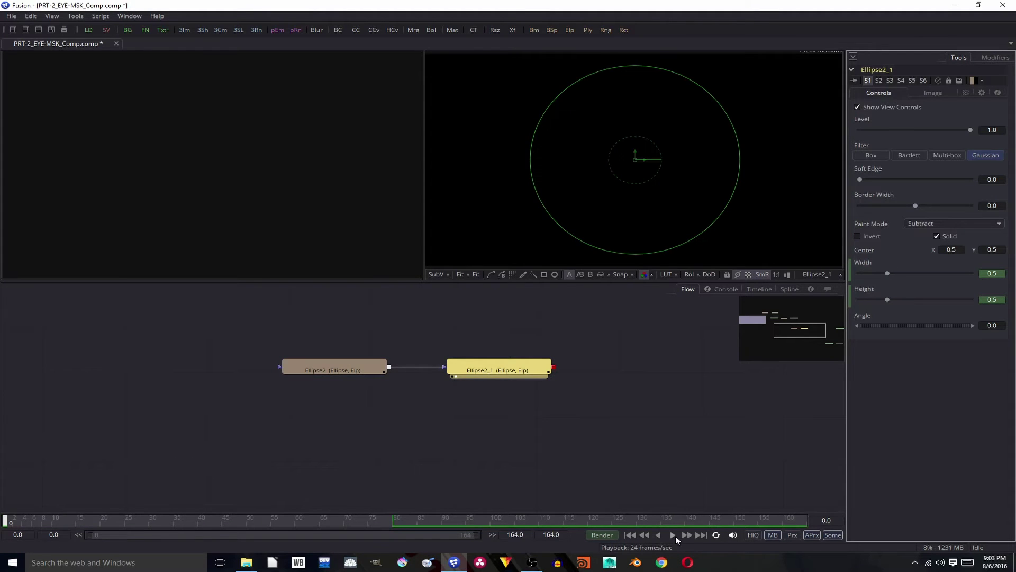
Keyframe the second ellipse's soft edge to about 0.043 at frame 10 and play back the animation
{"action": "left_click", "coordinate": [672, 535]}
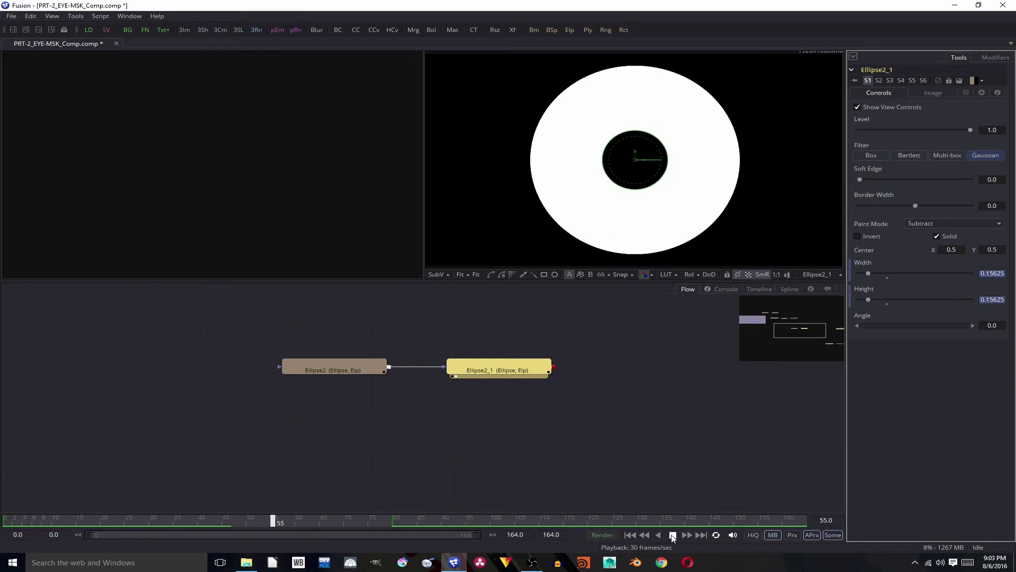
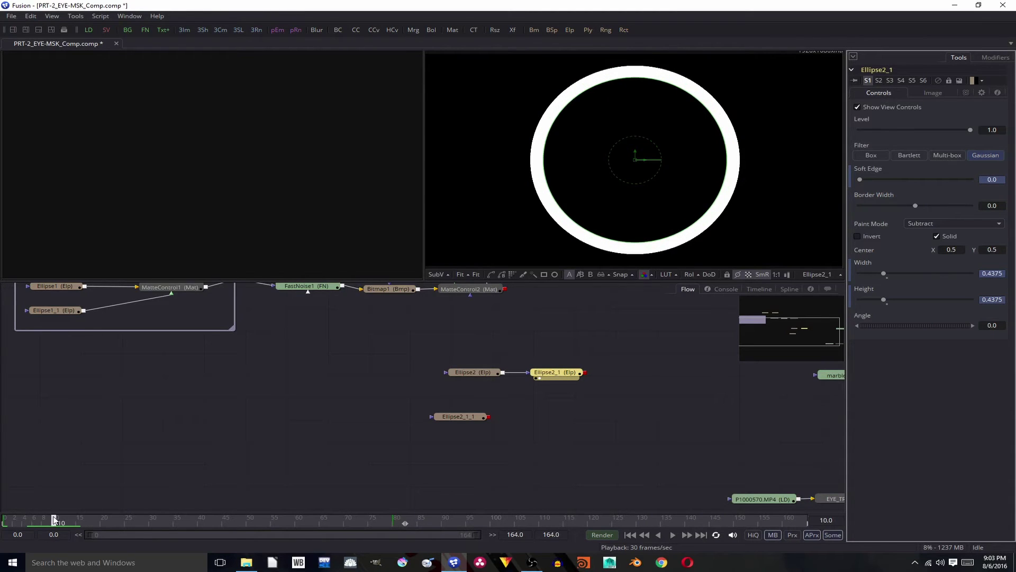
{"action": "mouse_move", "coordinate": [870, 180]}
{"action": "left_mouse_down"}
{"action": "mouse_move", "coordinate": [901, 182]}
{"action": "mouse_move", "coordinate": [887, 183]}
{"action": "left_mouse_up"}
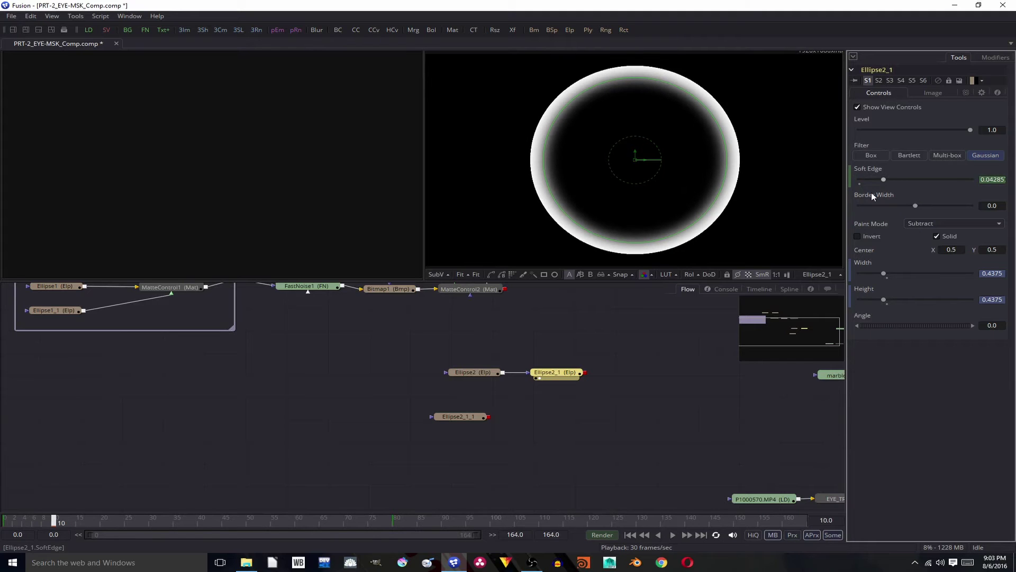
{"action": "left_click", "coordinate": [629, 534]}
{"action": "left_click", "coordinate": [672, 535]}
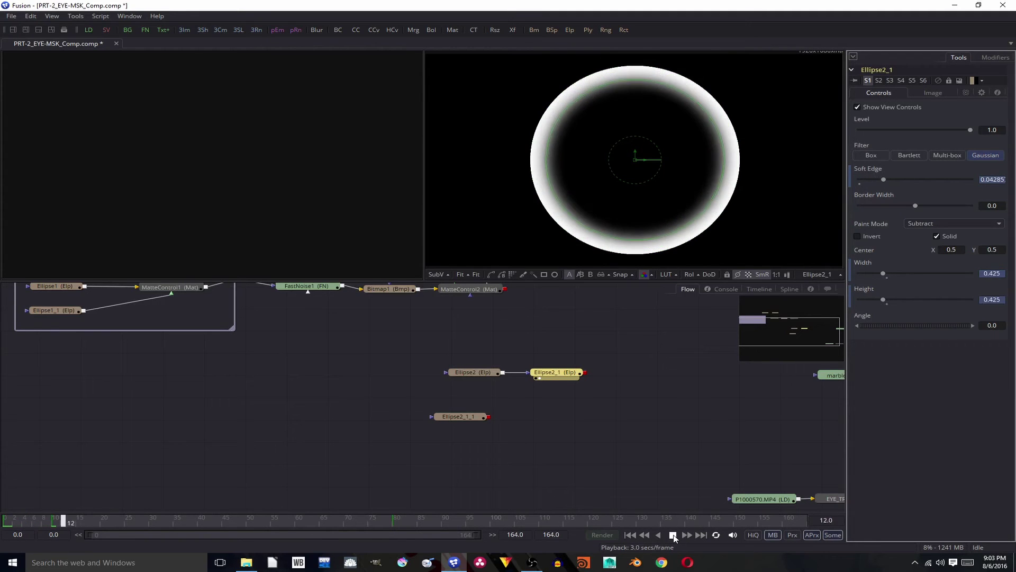
{"action": "left_click", "coordinate": [635, 459]}
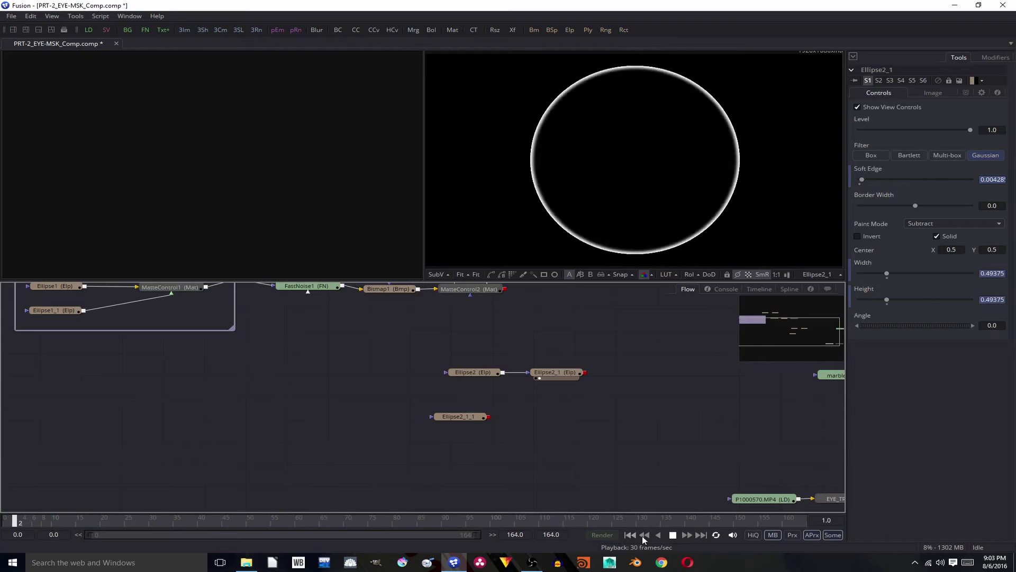
{"action": "left_click", "coordinate": [673, 535]}
{"action": "left_click_drag", "start_coordinate": [151, 522], "coordinate": [80, 485]}
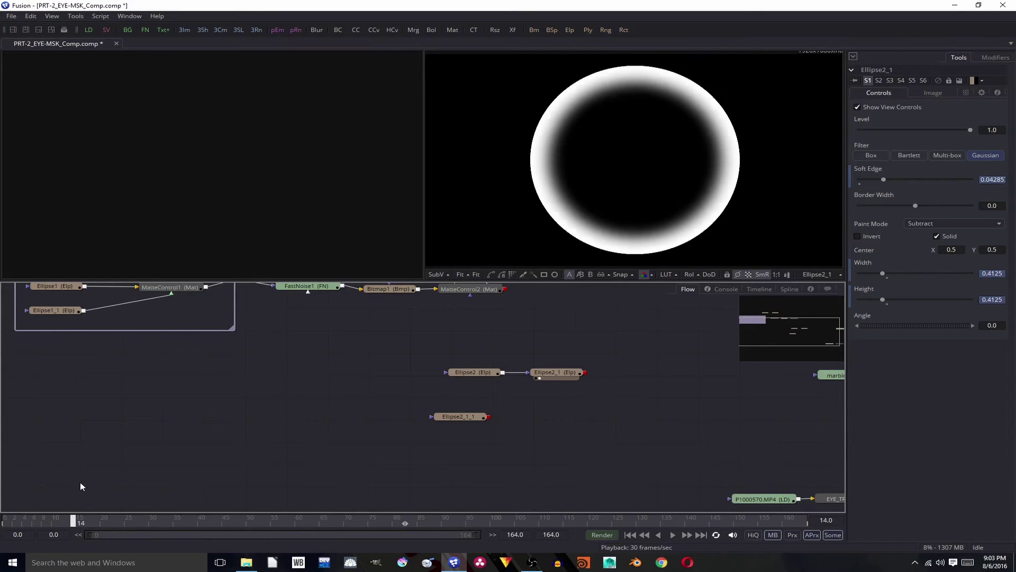
Duplicate the unconnected Ellipse2_1_1 node and place the copy directly below it
{"action": "left_click", "coordinate": [480, 417]}
{"action": "key", "text": "ctrl+c"}
{"action": "key", "text": "ctrl+v"}
{"action": "left_click_drag", "start_coordinate": [545, 417], "coordinate": [464, 449]}
Add a Matte Control node and connect Ellipse2_1_1 to its background and the copied ellipse to its foreground
{"action": "key", "text": "ctrl+space"}
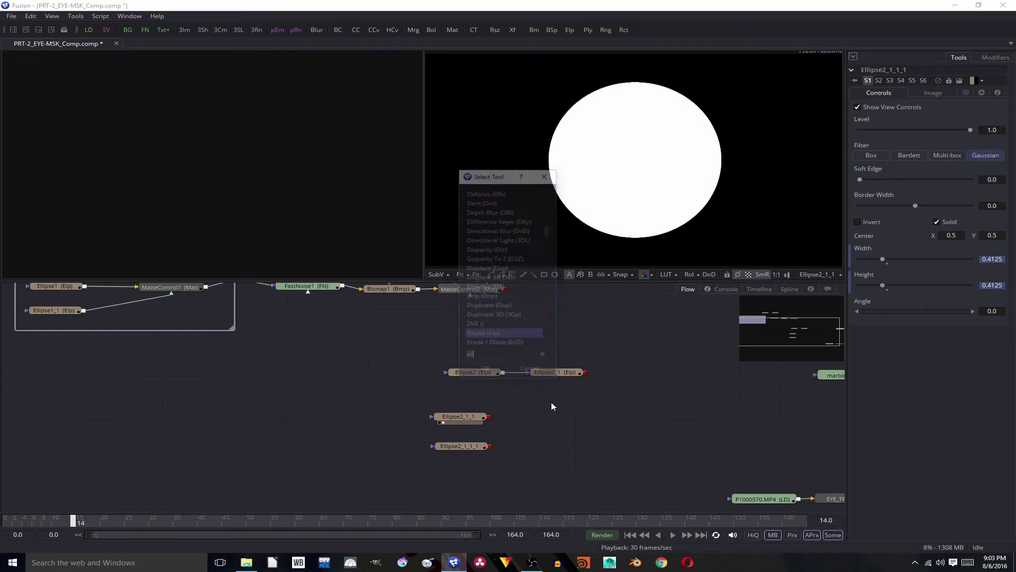
{"action": "type", "text": "matt"}
{"action": "key", "text": "Return"}
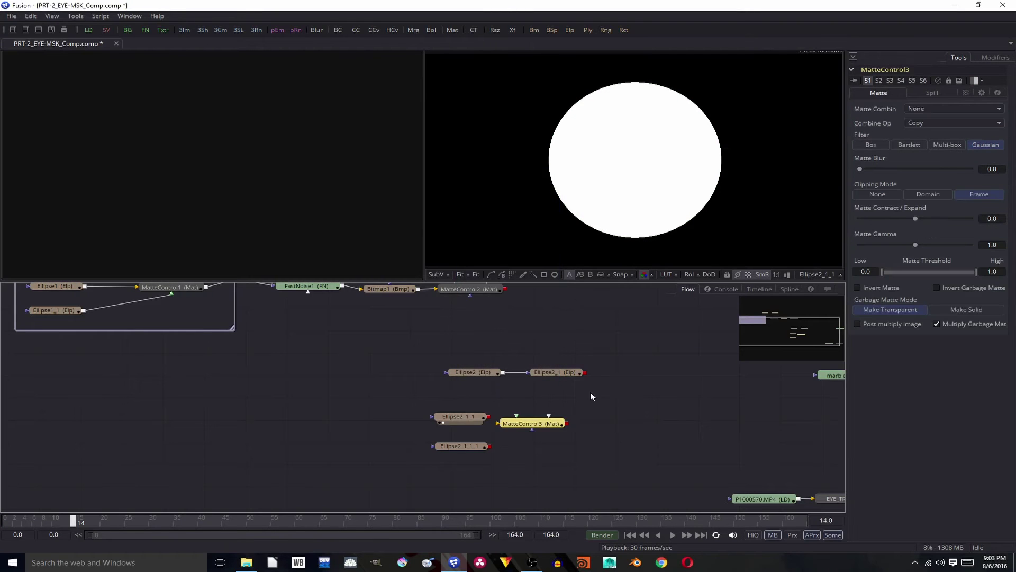
{"action": "left_click_drag", "start_coordinate": [501, 429], "coordinate": [490, 446]}
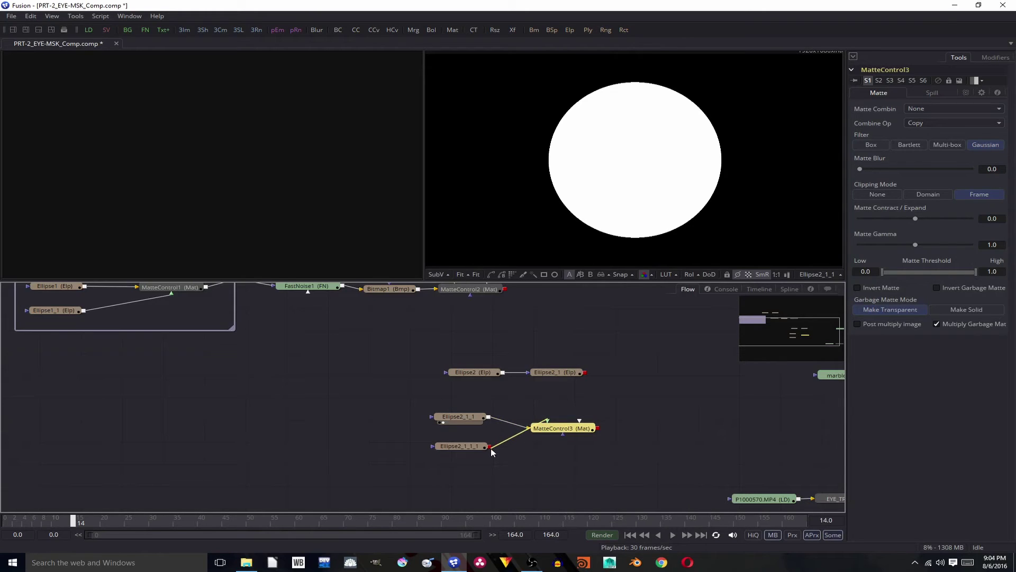
{"action": "left_click_drag", "start_coordinate": [545, 428], "coordinate": [546, 422]}
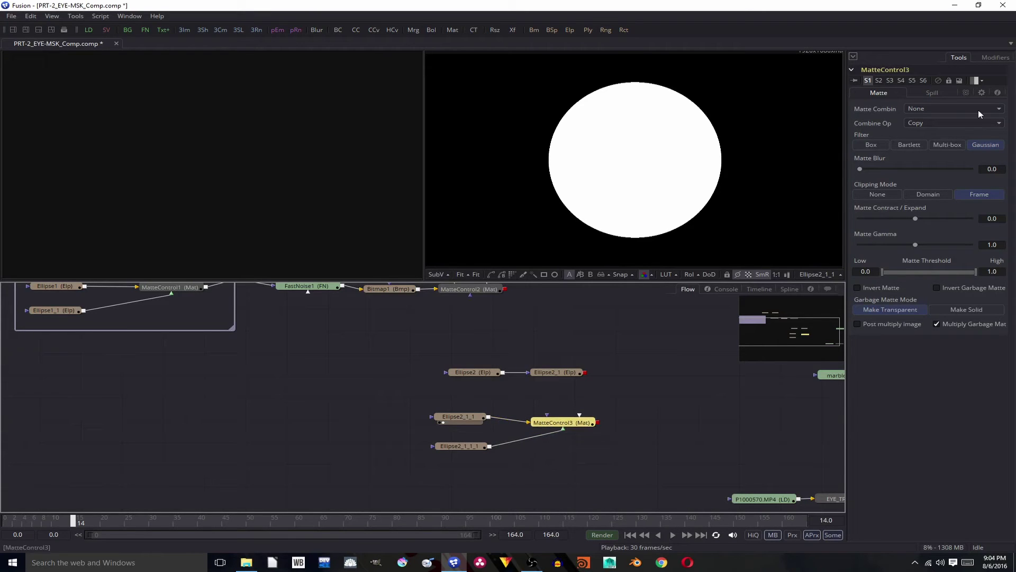
Set Ellipse2_1_1's soft edge to about 0.046 and display the Matte Control in the right viewer
{"action": "left_click", "coordinate": [960, 123]}
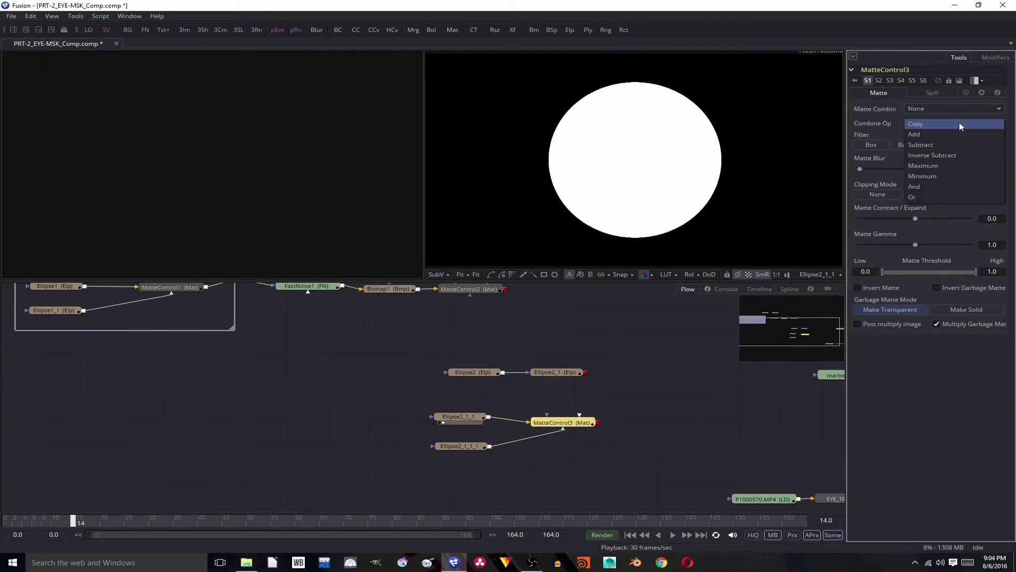
{"action": "left_click", "coordinate": [472, 418]}
{"action": "left_click_drag", "start_coordinate": [862, 180], "coordinate": [887, 183]}
{"action": "left_click", "coordinate": [550, 424]}
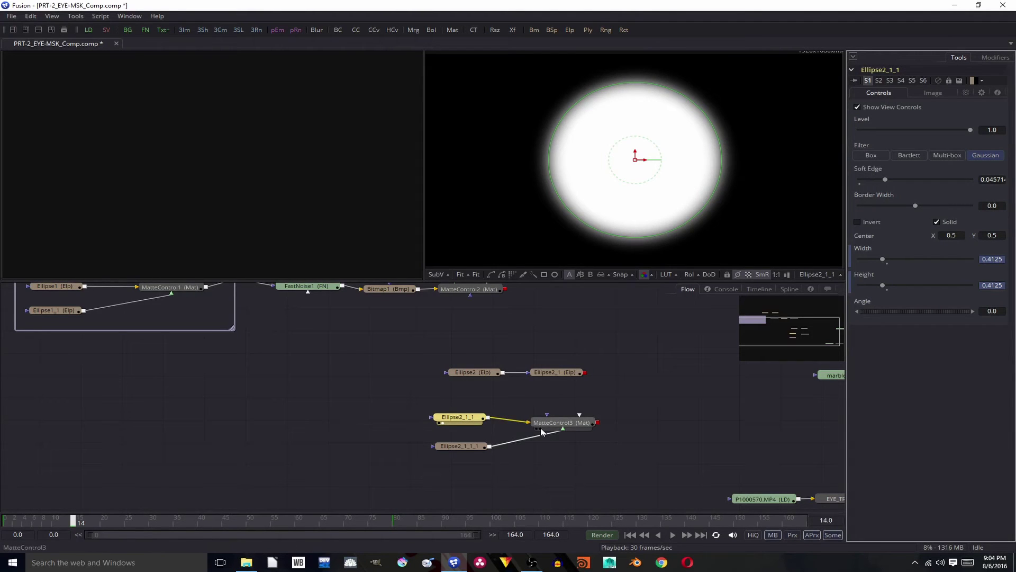
{"action": "left_click_drag", "start_coordinate": [554, 426], "coordinate": [553, 424]}
Set the Matte Control to Combine Alpha with the Subtract operation and swap its foreground and background connections
{"action": "left_click", "coordinate": [958, 110]}
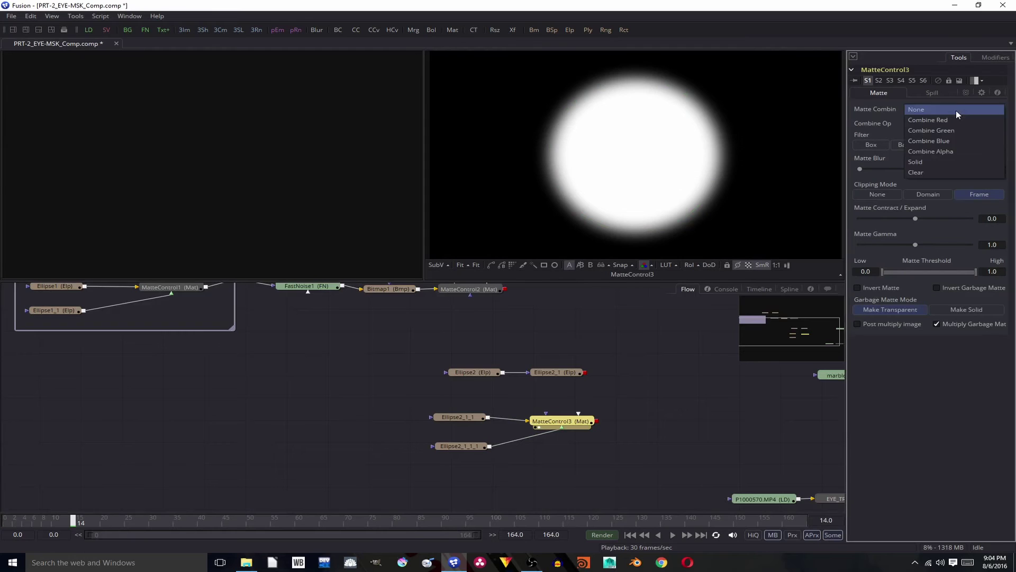
{"action": "left_click", "coordinate": [958, 151]}
{"action": "left_click", "coordinate": [951, 123]}
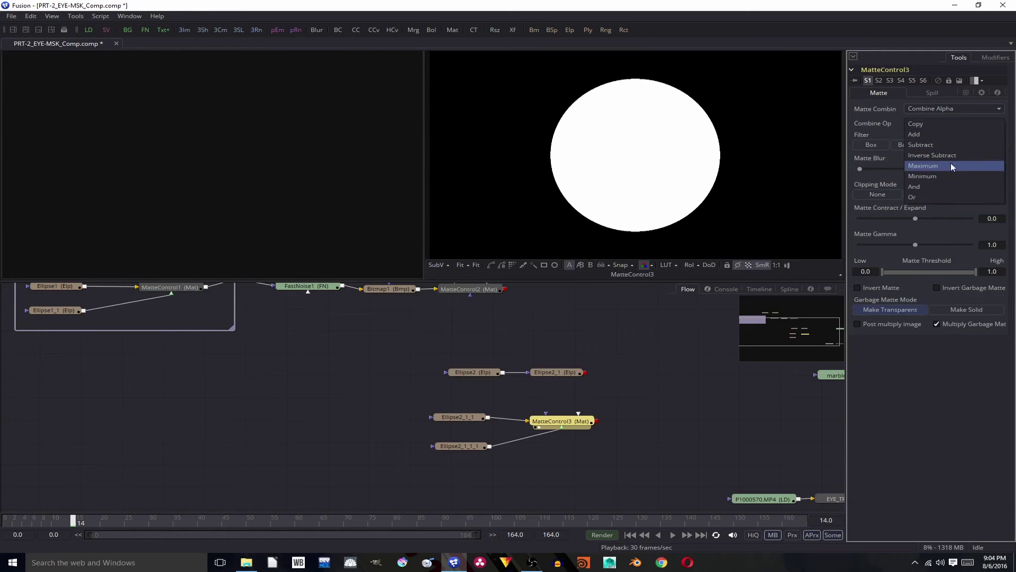
{"action": "left_click", "coordinate": [950, 146]}
{"action": "left_click_drag", "start_coordinate": [511, 419], "coordinate": [486, 418]}
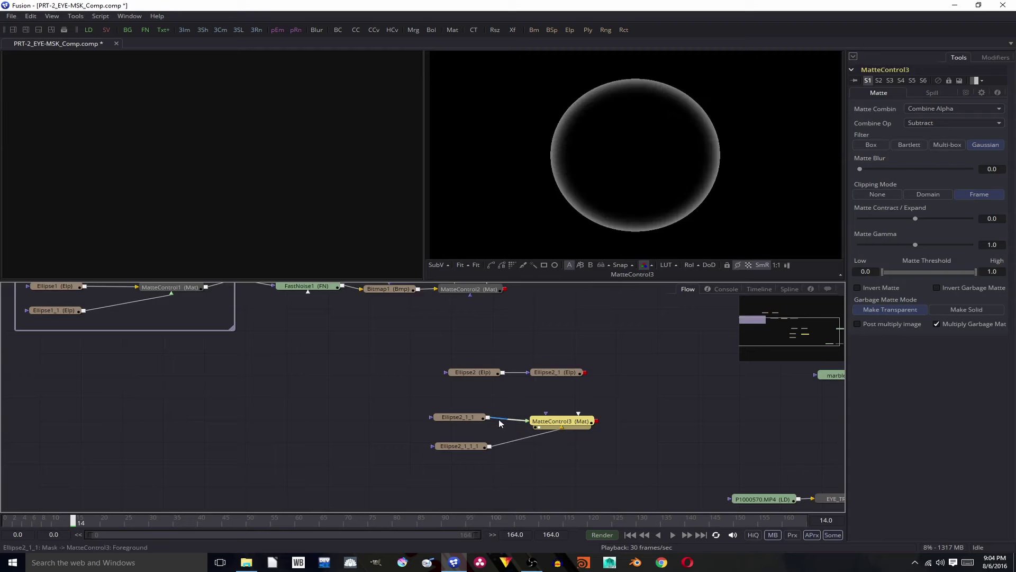
{"action": "left_click_drag", "start_coordinate": [570, 424], "coordinate": [562, 418]}
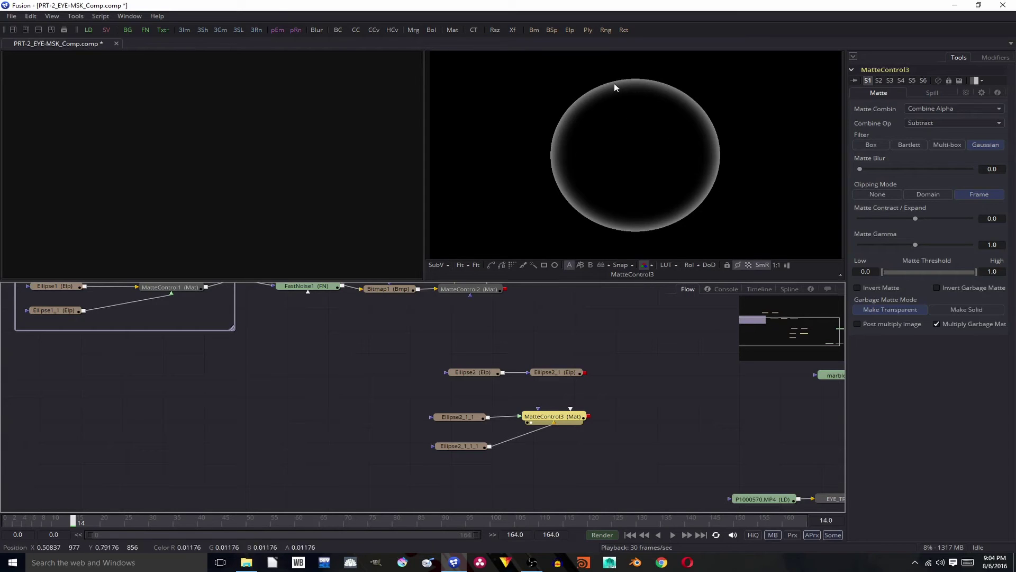
Display the soft ellipse in the left viewer, compare it with its hard-edged copy, and return the right viewer to the Matte Control
{"action": "left_click", "coordinate": [439, 423]}
{"action": "left_click", "coordinate": [445, 452]}
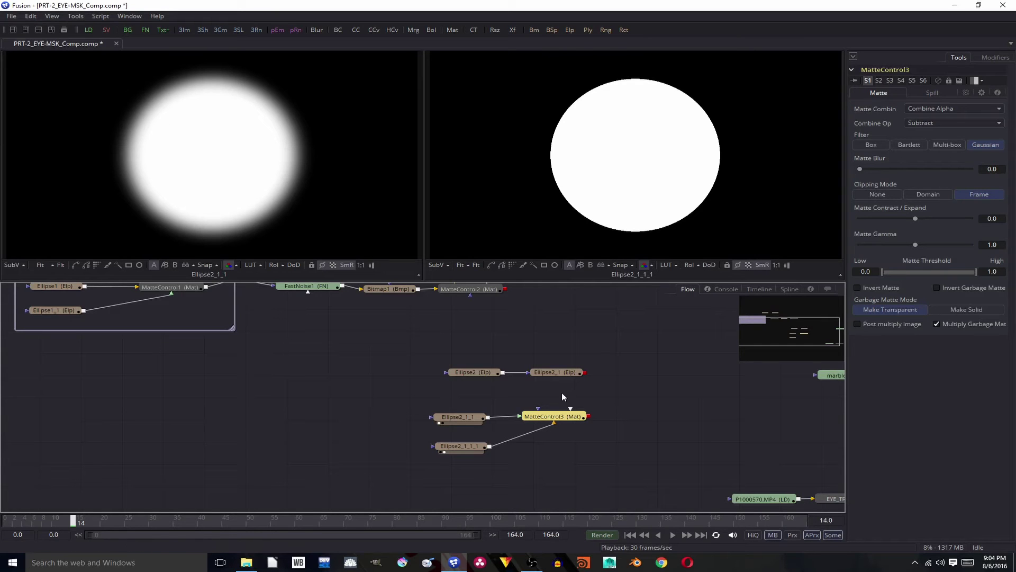
{"action": "left_click", "coordinate": [530, 423]}
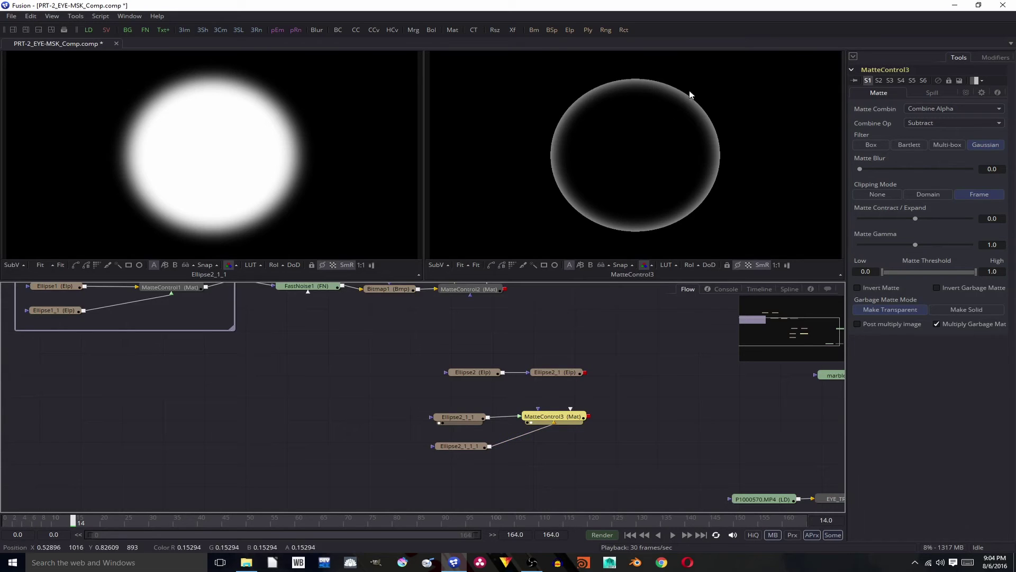
Set the Matte Control's contract/expand to 1.0, raise its matte gamma, and set Ellipse2_1_1's soft edge to about 0.047
{"action": "left_click_drag", "start_coordinate": [915, 218], "coordinate": [1014, 223]}
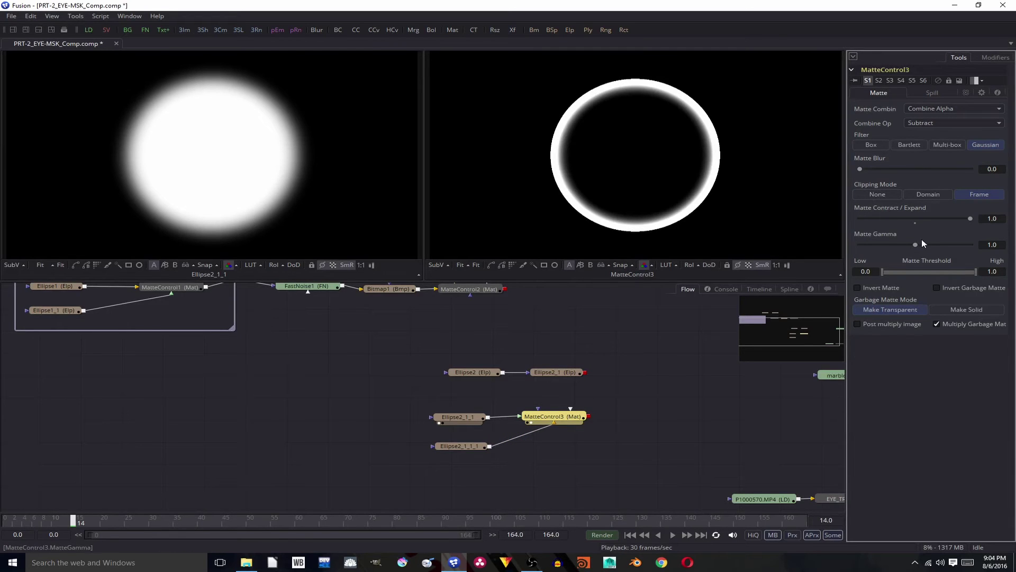
{"action": "left_click_drag", "start_coordinate": [915, 244], "coordinate": [970, 245]}
{"action": "left_click", "coordinate": [465, 418]}
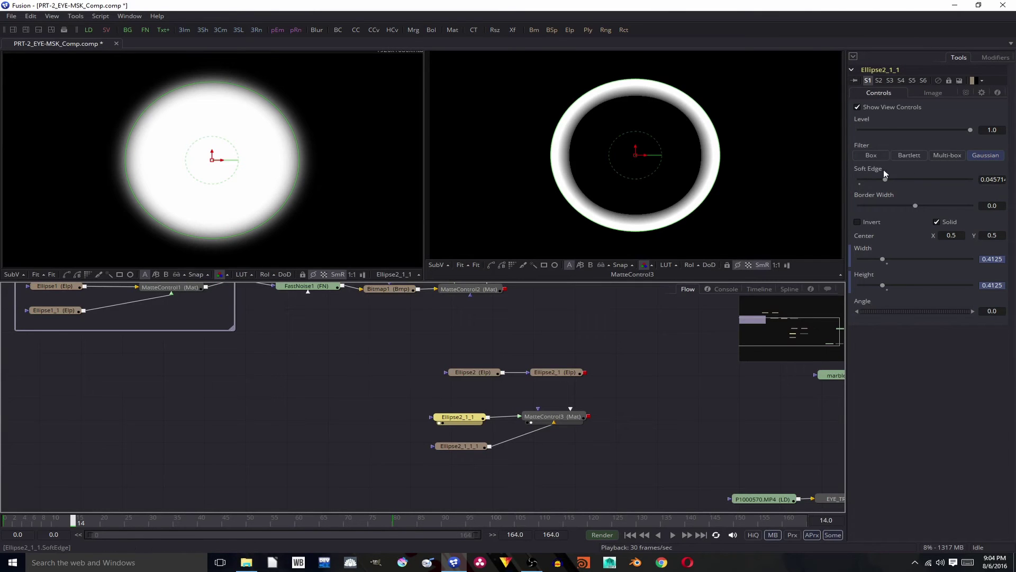
{"action": "mouse_move", "coordinate": [884, 181]}
{"action": "left_mouse_down"}
{"action": "mouse_move", "coordinate": [870, 185]}
{"action": "mouse_move", "coordinate": [888, 185]}
{"action": "left_mouse_up"}
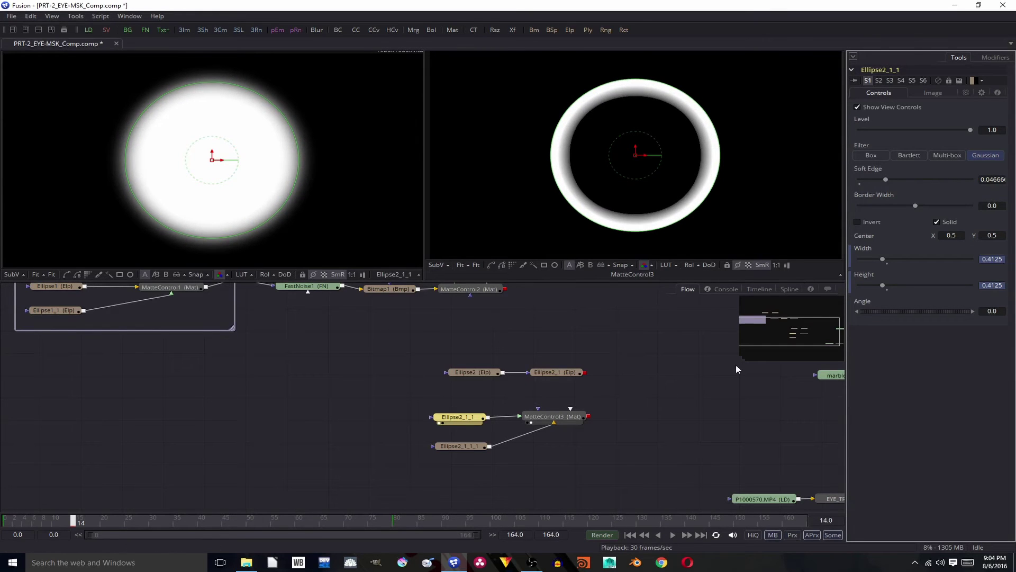
Animate Ellipse2_1_1's soft edge from 0.0 at frame 0 to about 0.054 at frame 25 and play it back
{"action": "left_click", "coordinate": [627, 535]}
{"action": "mouse_move", "coordinate": [6, 523]}
{"action": "left_mouse_down"}
{"action": "mouse_move", "coordinate": [136, 523]}
{"action": "mouse_move", "coordinate": [1, 514]}
{"action": "left_mouse_up"}
{"action": "right_click", "coordinate": [866, 170]}
{"action": "left_click", "coordinate": [859, 186]}
{"action": "right_click", "coordinate": [863, 168]}
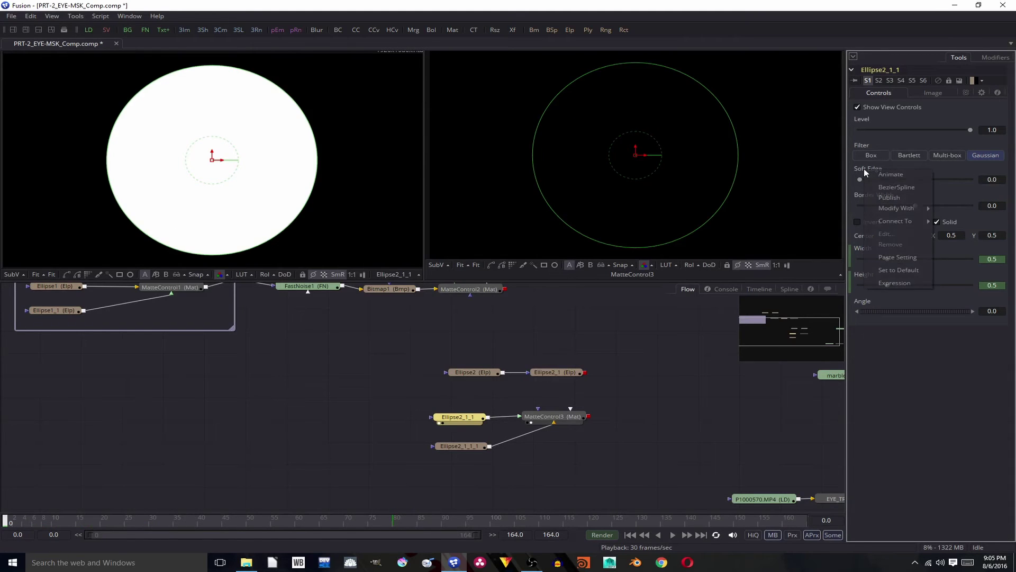
{"action": "left_click", "coordinate": [892, 171]}
{"action": "left_click_drag", "start_coordinate": [119, 530], "coordinate": [130, 525]}
{"action": "left_click_drag", "start_coordinate": [861, 179], "coordinate": [890, 178]}
{"action": "left_click", "coordinate": [672, 535]}
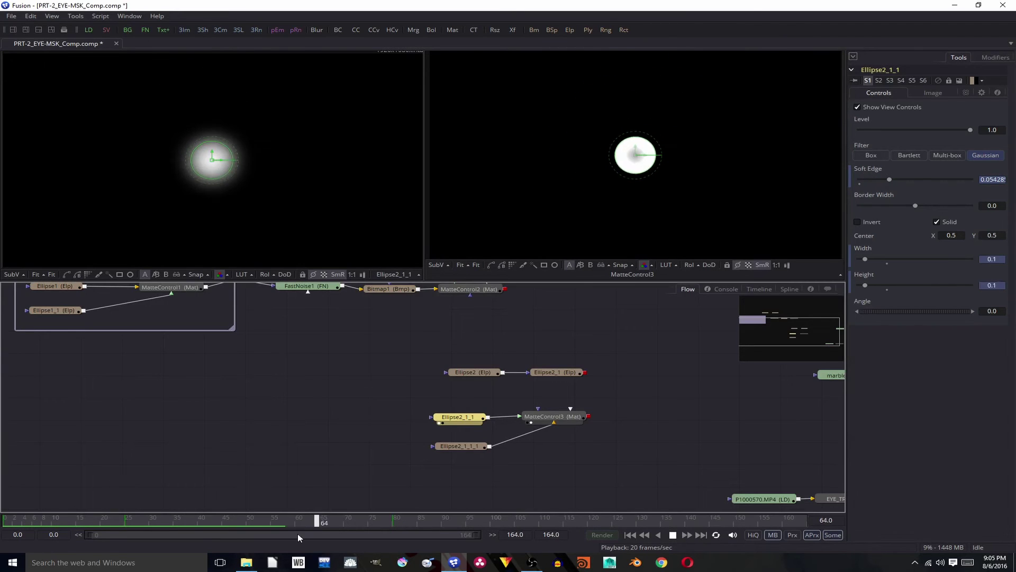
{"action": "key", "text": "space"}
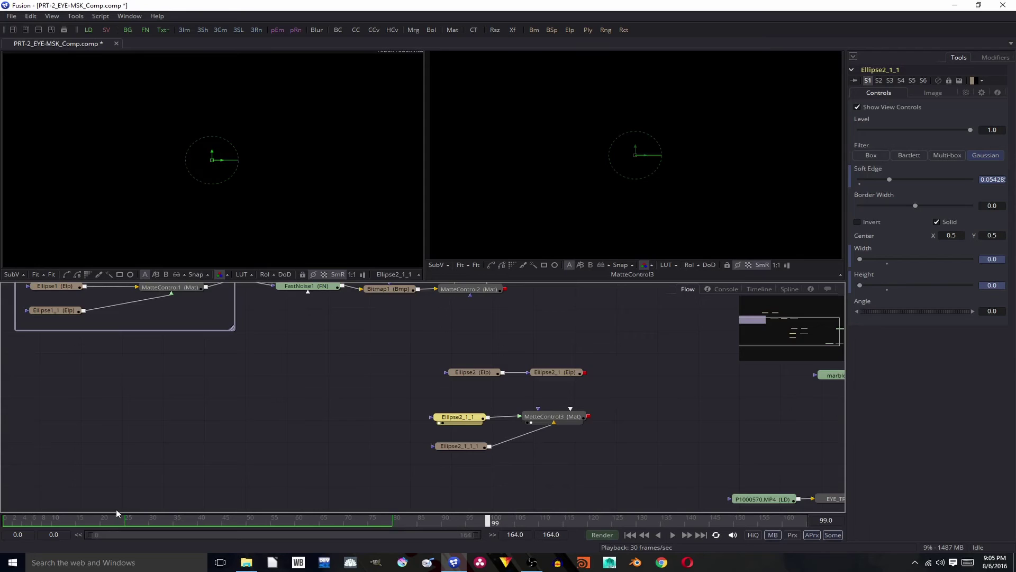
Move Ellipse2_1_1's second soft edge keyframe to frame 15 in the timeline, and play the animation from the start
{"action": "scroll", "coordinate": [117, 508], "scroll_direction": "down", "scroll_amount": 2}
{"action": "left_click", "coordinate": [459, 386]}
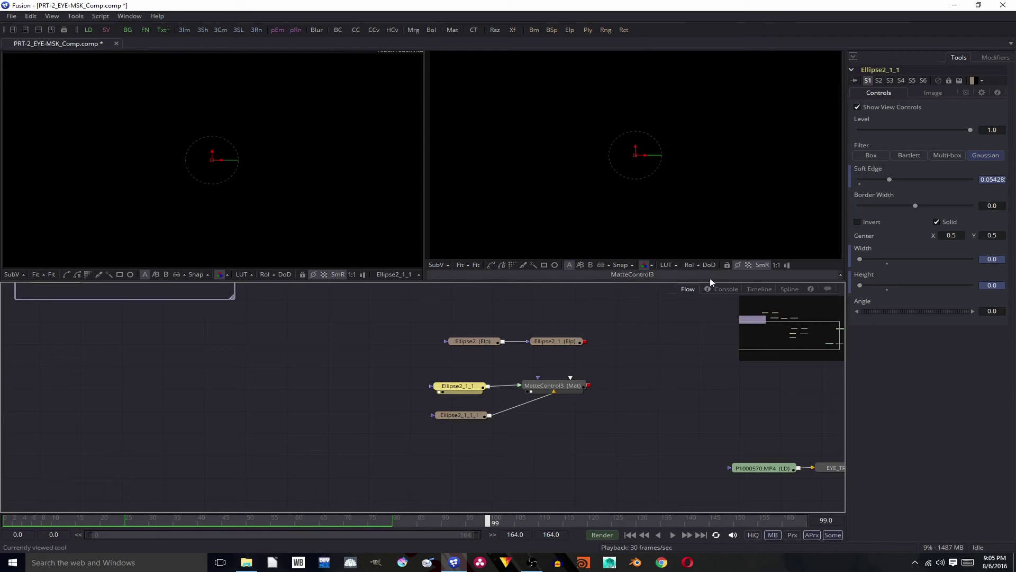
{"action": "left_click_drag", "start_coordinate": [132, 524], "coordinate": [80, 505]}
{"action": "left_click", "coordinate": [759, 288]}
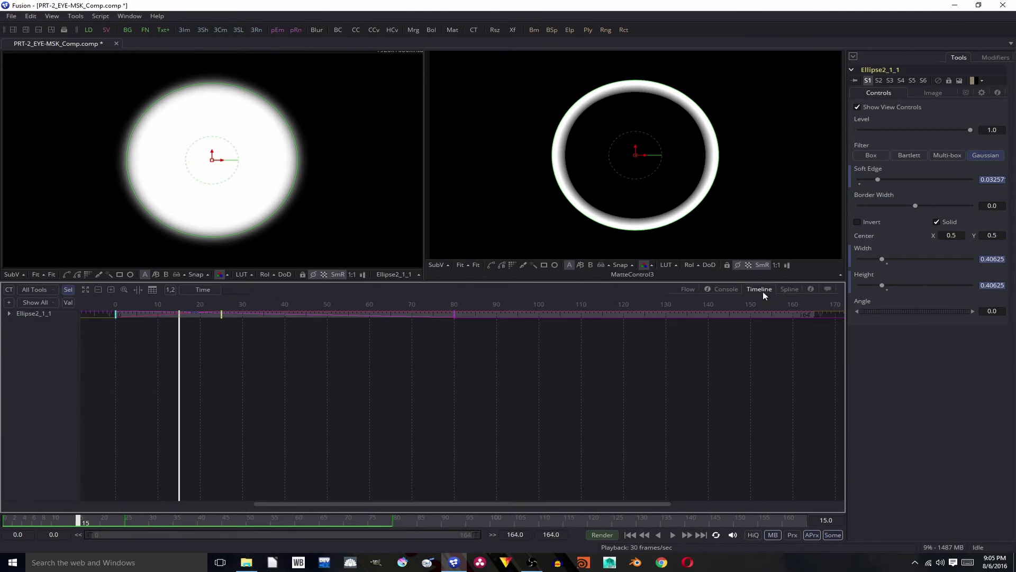
{"action": "left_click", "coordinate": [8, 314]}
{"action": "left_click", "coordinate": [70, 292]}
{"action": "left_click", "coordinate": [68, 291]}
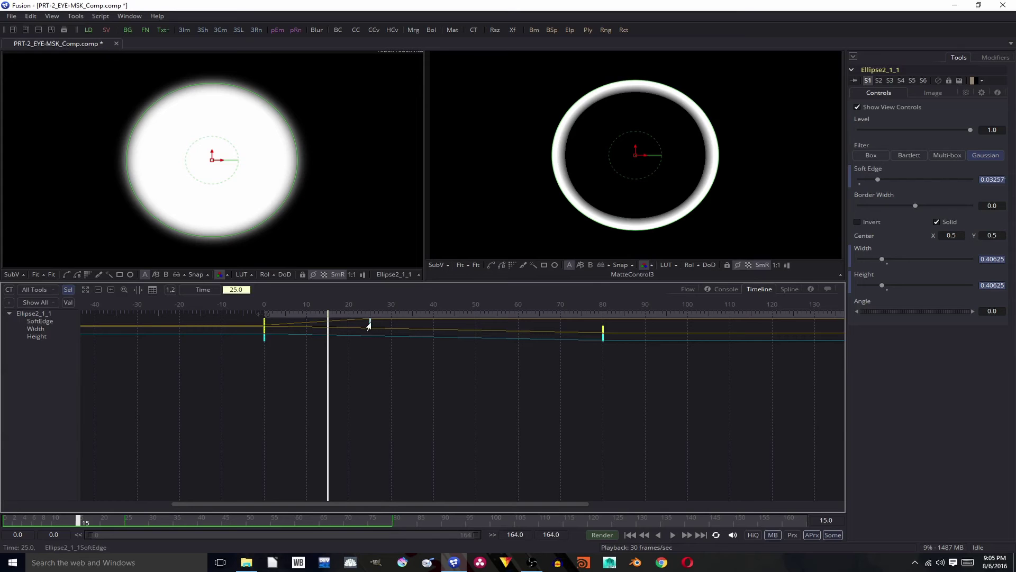
{"action": "left_click_drag", "start_coordinate": [369, 326], "coordinate": [328, 330]}
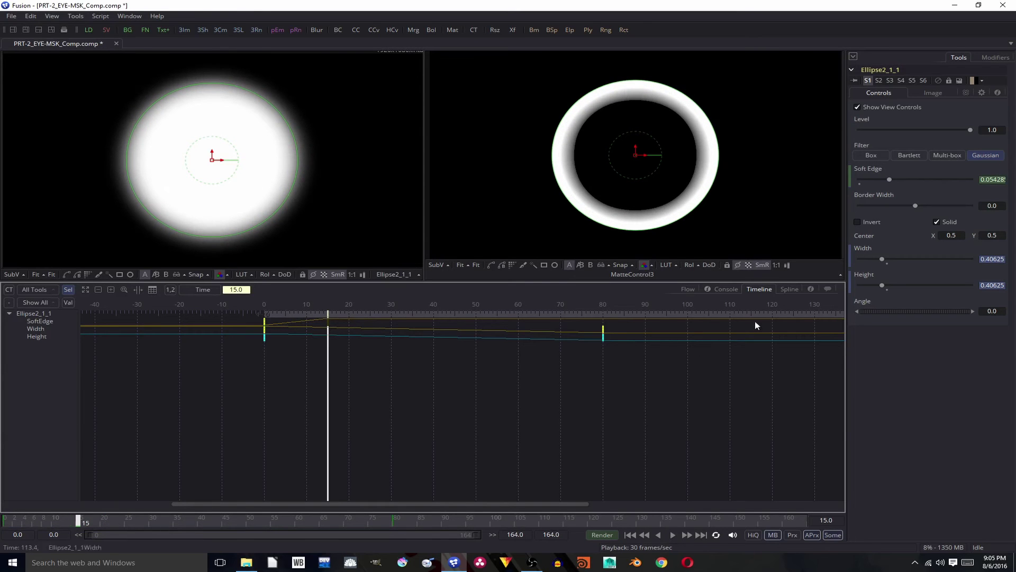
{"action": "left_click", "coordinate": [688, 289]}
{"action": "left_click", "coordinate": [630, 535]}
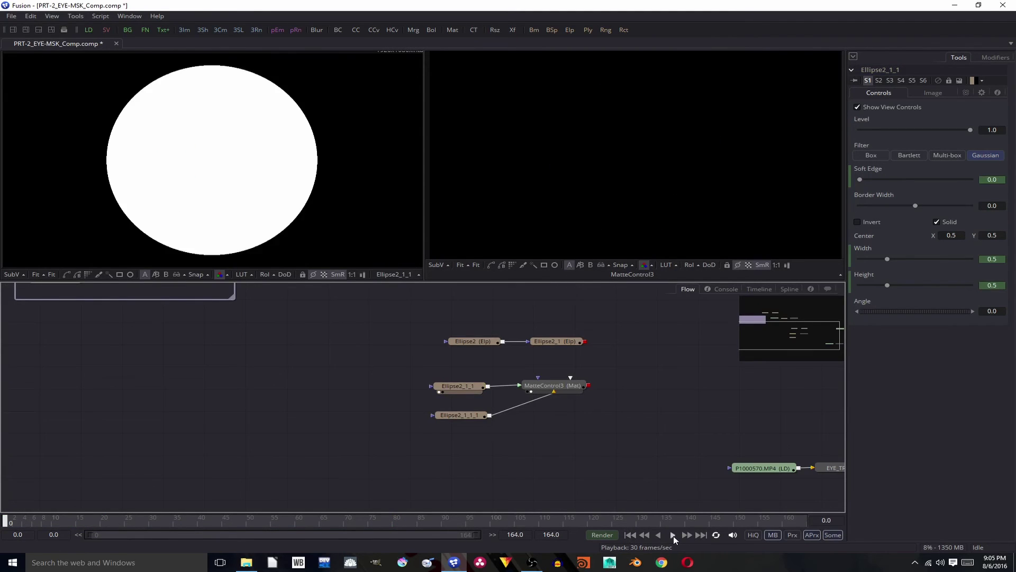
{"action": "left_click", "coordinate": [672, 535]}
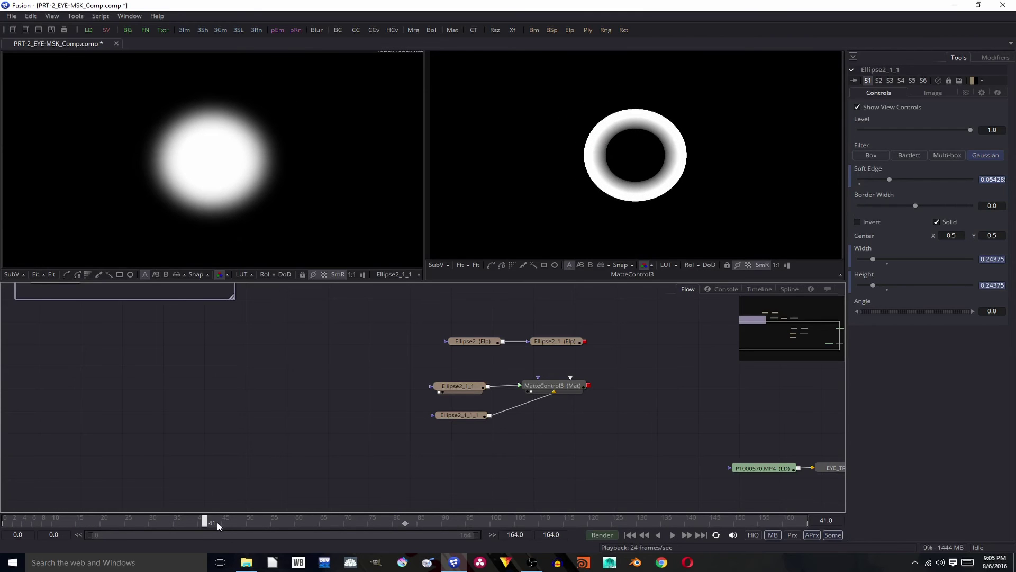
Group the two ellipses with their Matte Control, expand the group, and move it clear of the upper ellipse nodes
{"action": "left_click_drag", "start_coordinate": [364, 356], "coordinate": [562, 429]}
{"action": "key", "text": "ctrl+g"}
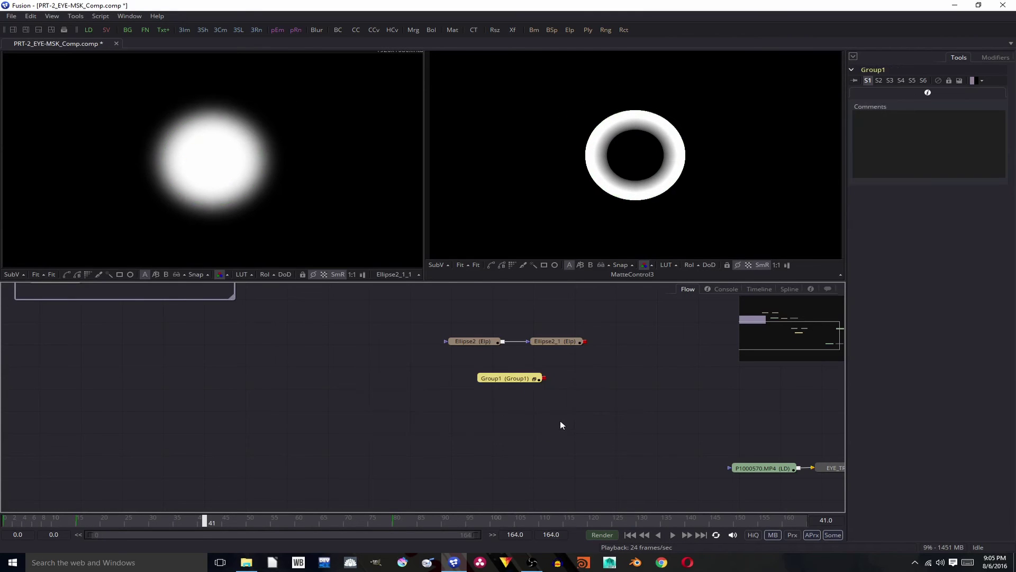
{"action": "left_click", "coordinate": [534, 377]}
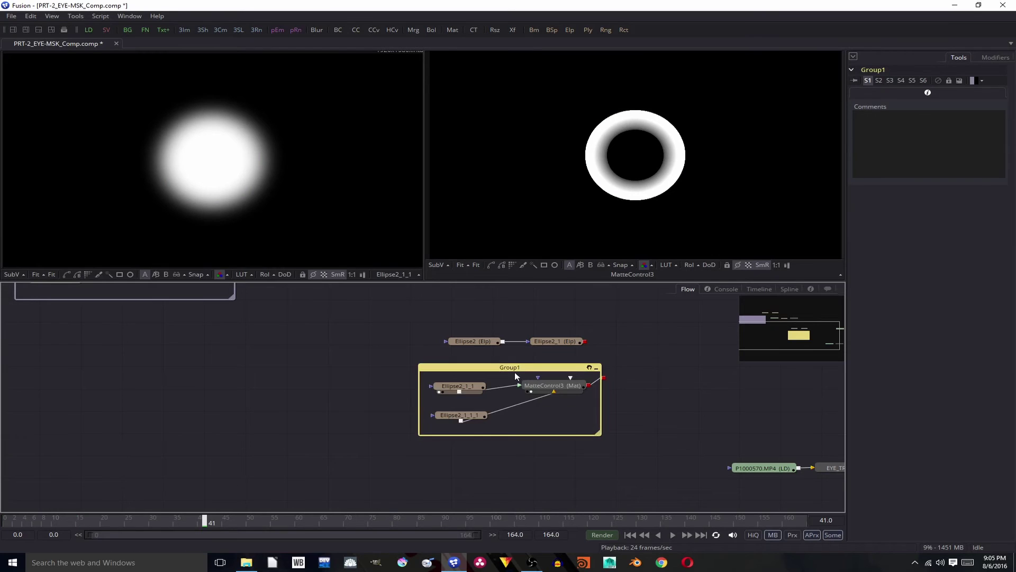
{"action": "left_click_drag", "start_coordinate": [514, 372], "coordinate": [394, 389]}
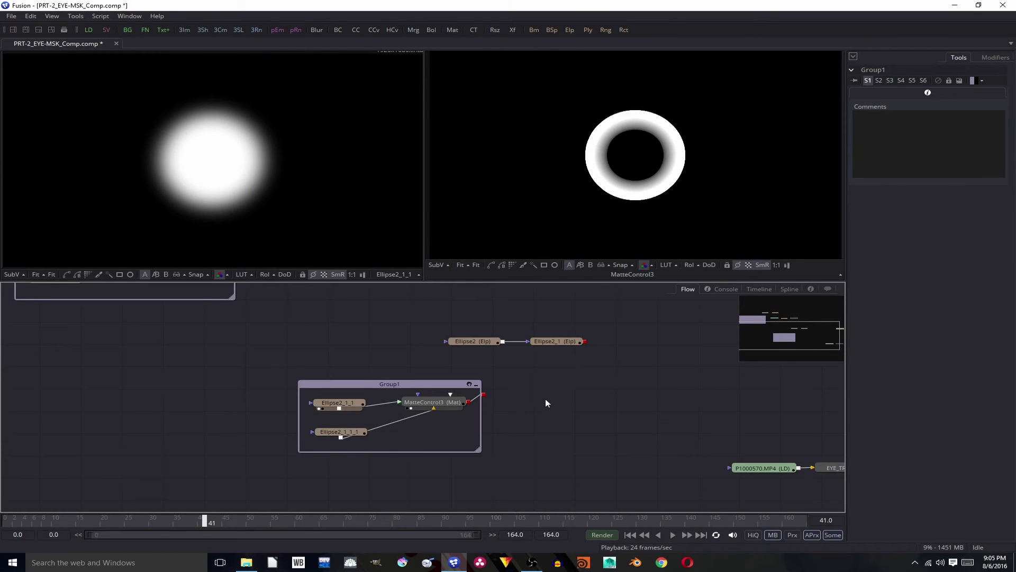
Add a Fast Noise Texture node beside the group
{"action": "key", "text": "ctrl+space"}
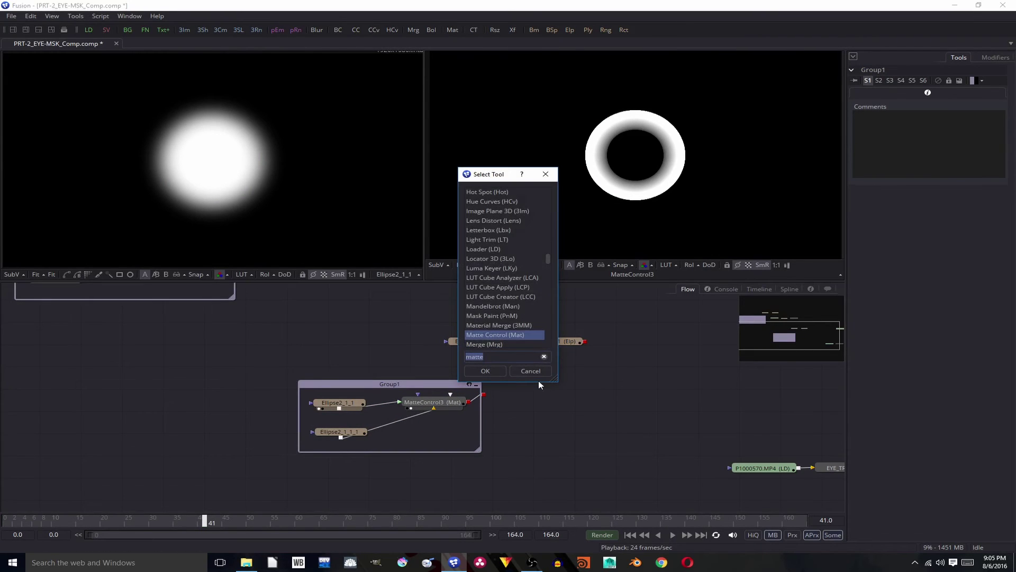
{"action": "type", "text": "fast"}
{"action": "key", "text": "Return"}
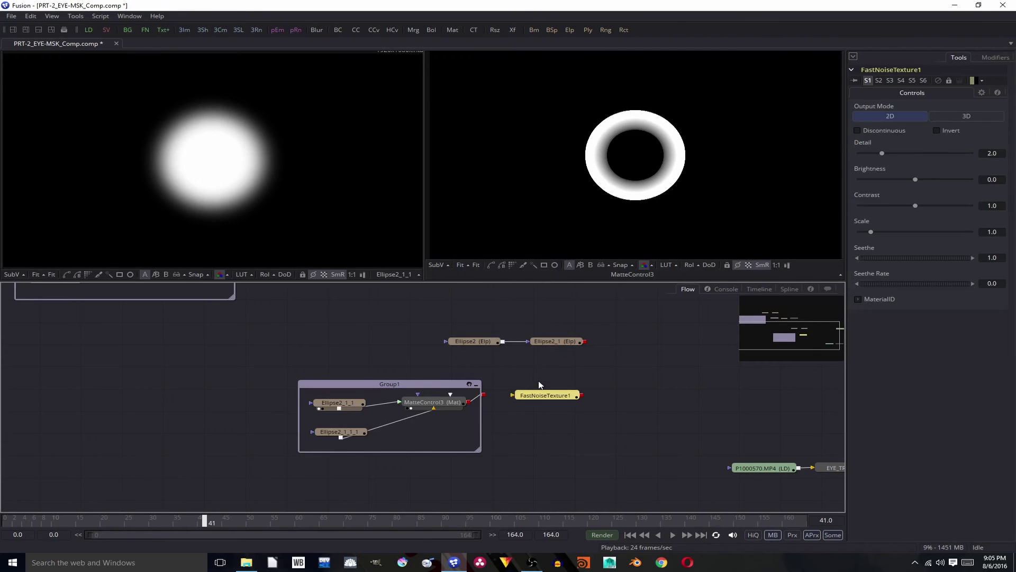
Delete the Fast Noise Texture node and add a FastNoise node in its place beside the group
{"action": "key", "text": "Delete"}
{"action": "key", "text": "ctrl+space"}
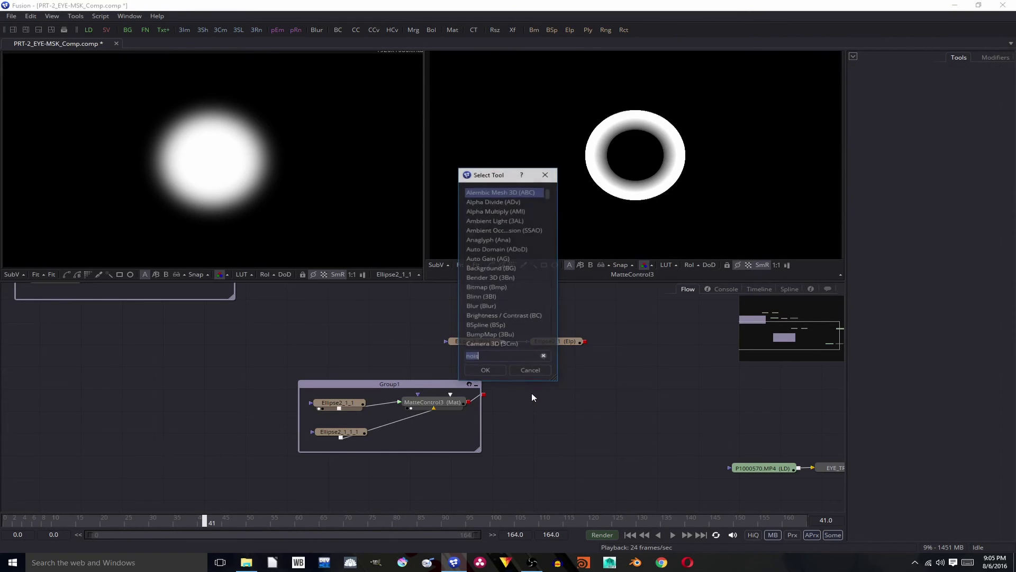
{"action": "type", "text": "fast"}
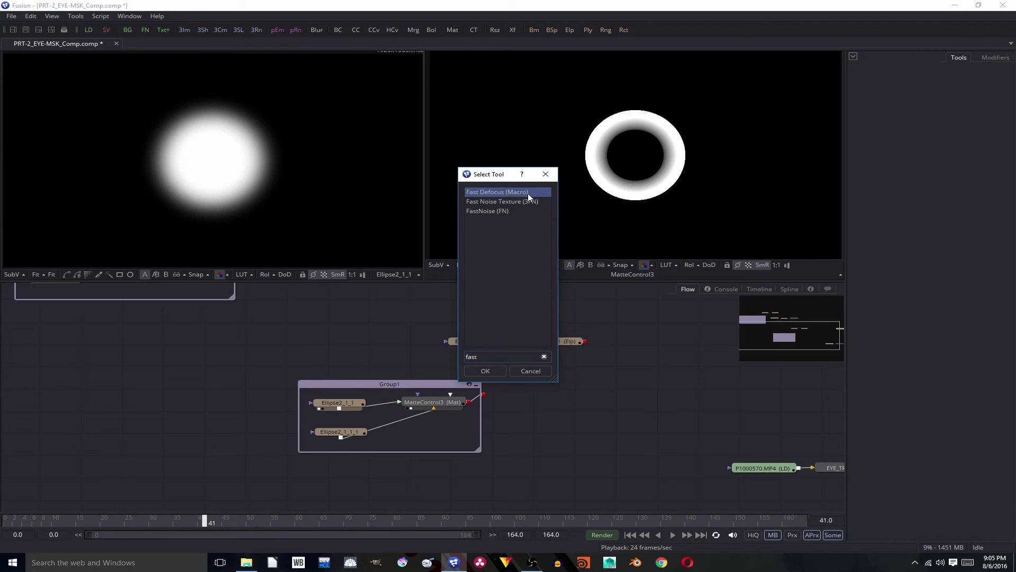
{"action": "left_click", "coordinate": [505, 211]}
{"action": "left_click", "coordinate": [478, 191]}
{"action": "left_click", "coordinate": [485, 210]}
{"action": "left_click", "coordinate": [475, 202]}
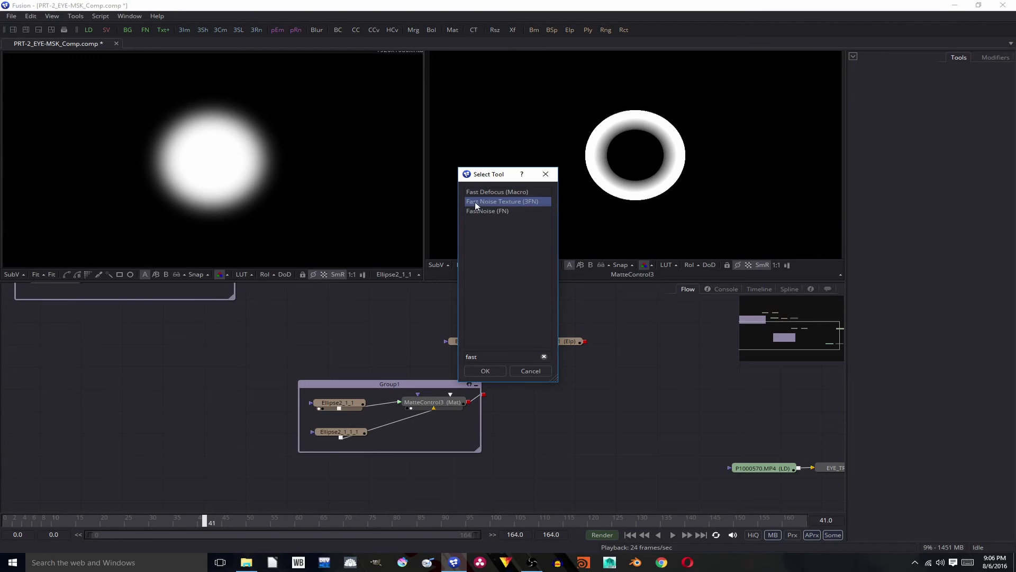
{"action": "left_click", "coordinate": [523, 195]}
{"action": "left_click", "coordinate": [529, 200]}
{"action": "left_click", "coordinate": [522, 211]}
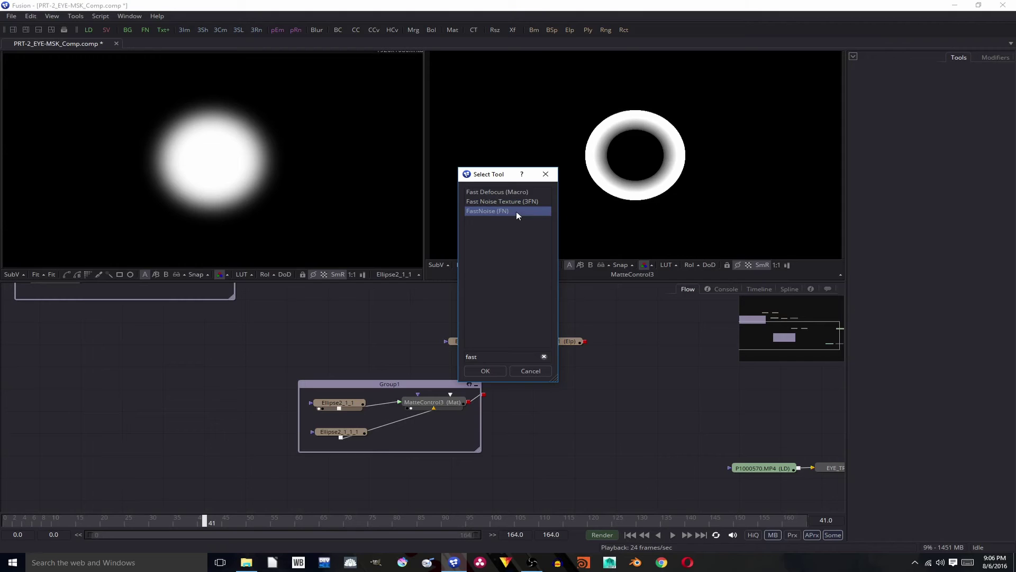
{"action": "key", "text": "Tab"}
{"action": "left_click", "coordinate": [486, 370]}
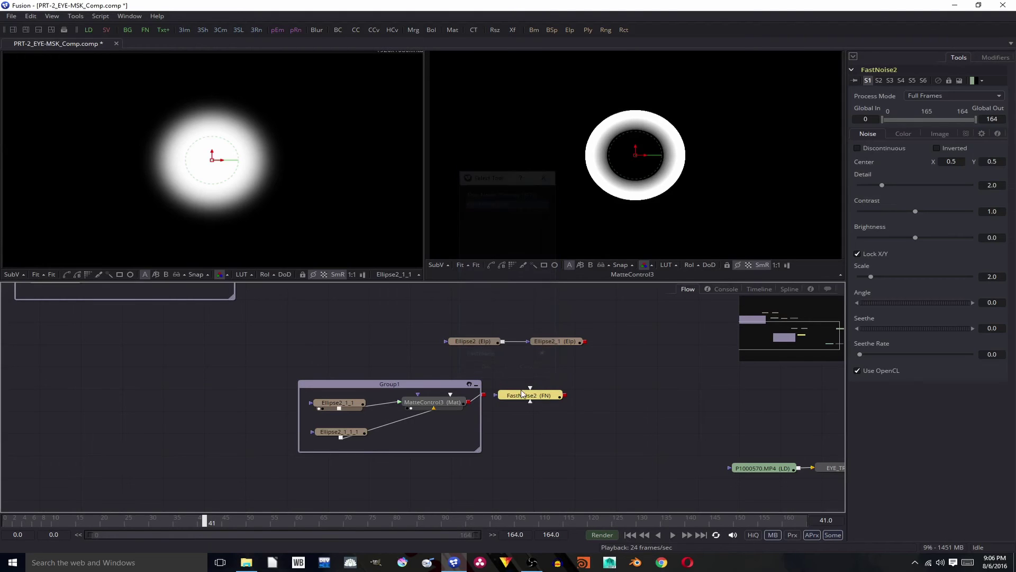
Connect the group's output to the FastNoise node as its mask, show it in the second viewer, and shift the node slightly away
{"action": "left_click_drag", "start_coordinate": [498, 397], "coordinate": [484, 395]}
{"action": "left_click", "coordinate": [507, 403]}
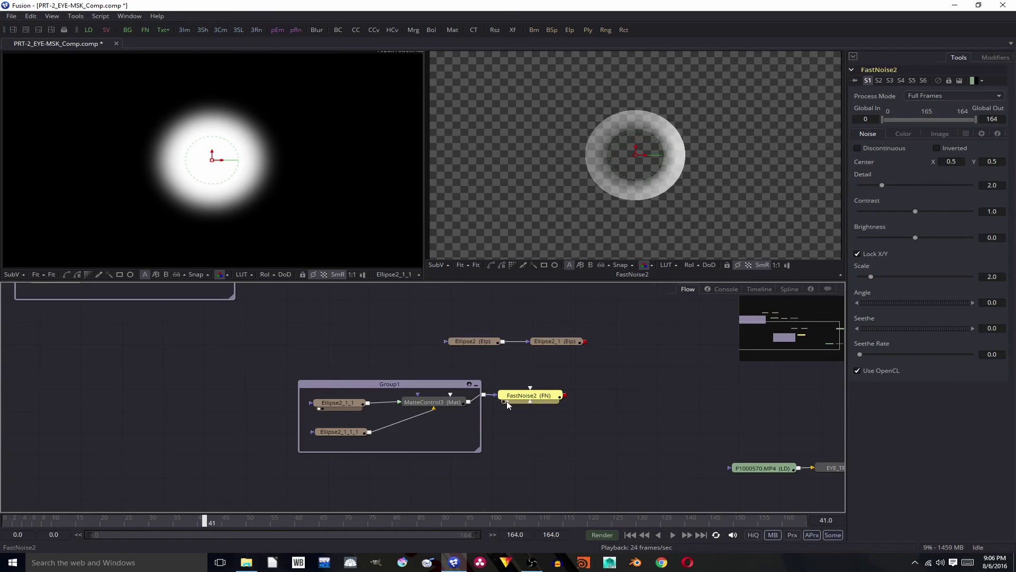
{"action": "left_click_drag", "start_coordinate": [529, 396], "coordinate": [538, 395]}
Set the noise detail to 10, scale to about 18.38, contrast to 5, brightness to -1 and seethe rate to 0.5, checking frames 25 and 40
{"action": "left_click_drag", "start_coordinate": [281, 524], "coordinate": [127, 503]}
{"action": "left_click_drag", "start_coordinate": [871, 276], "coordinate": [962, 275]}
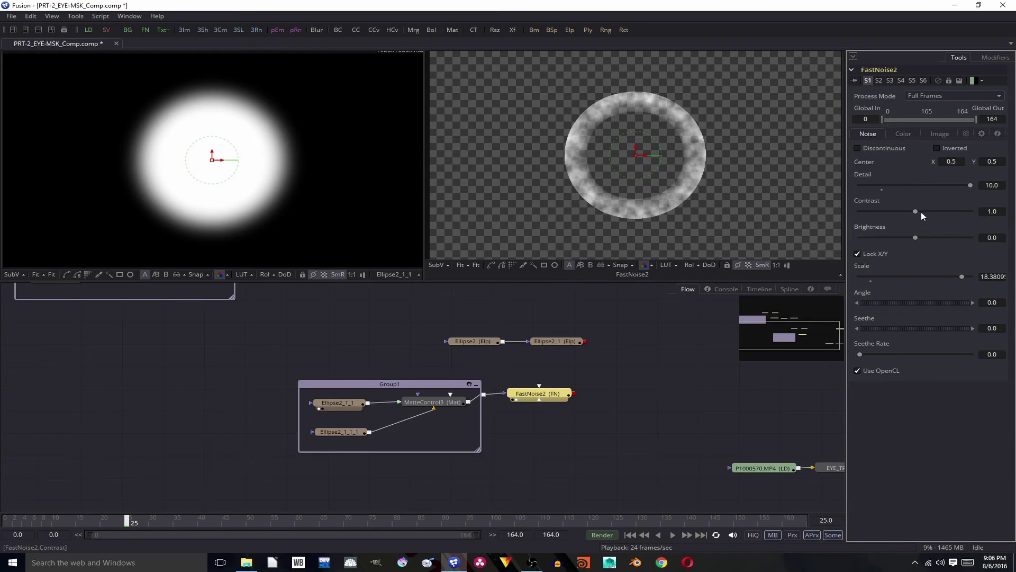
{"action": "left_click_drag", "start_coordinate": [923, 210], "coordinate": [973, 210]}
{"action": "left_click_drag", "start_coordinate": [923, 236], "coordinate": [793, 236]}
{"action": "left_click_drag", "start_coordinate": [150, 520], "coordinate": [200, 521]}
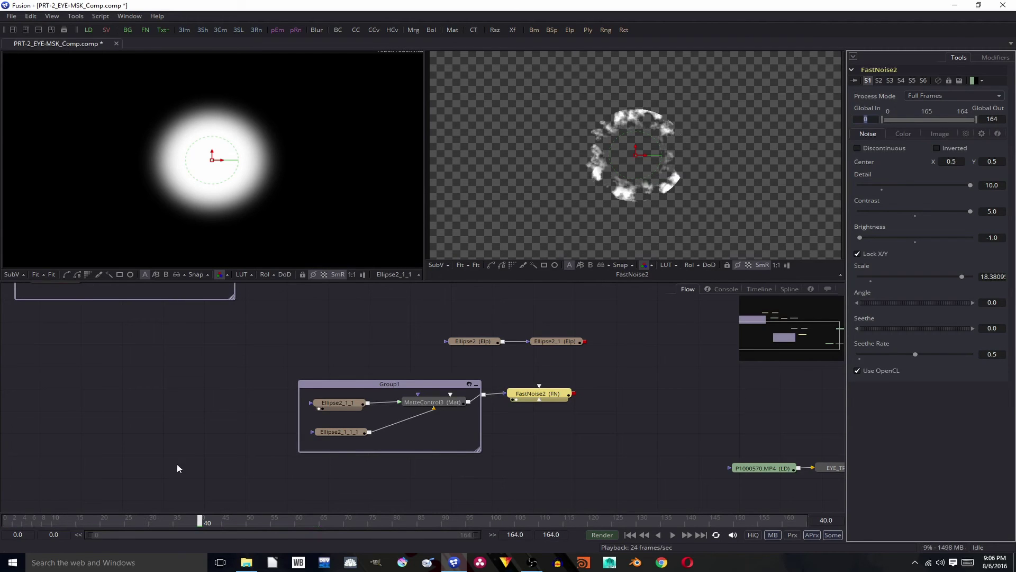
Reset the noise detail to its default 2.0, and scrub and play the animation
{"action": "left_click_drag", "start_coordinate": [200, 522], "coordinate": [147, 525]}
{"action": "left_click", "coordinate": [881, 189]}
{"action": "left_click_drag", "start_coordinate": [158, 524], "coordinate": [97, 519]}
{"action": "key", "text": "space"}
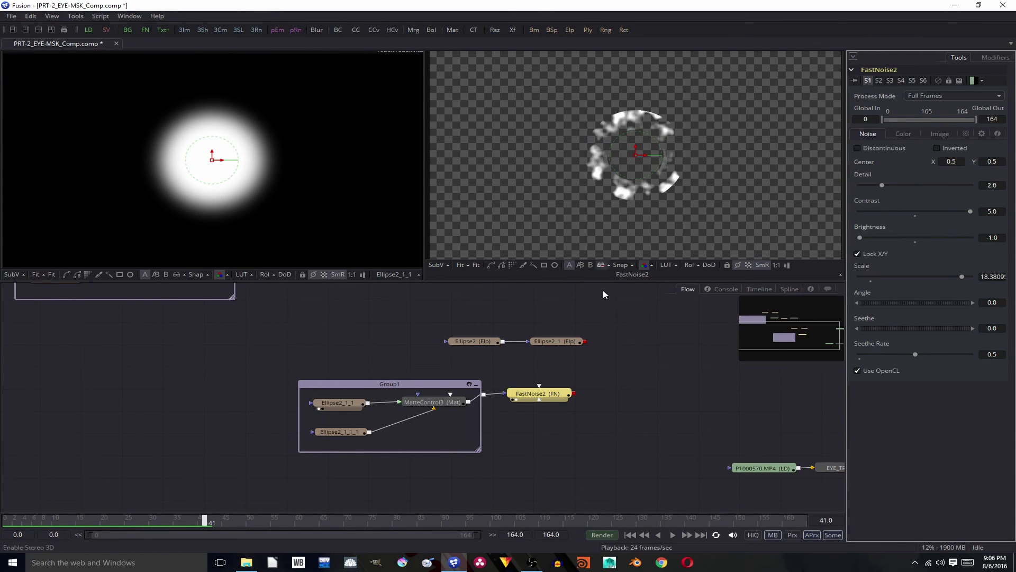
Add a Bitmap node fed by FastNoise2, show it in the second viewer, and line it up beside the noise node
{"action": "left_click", "coordinate": [615, 420]}
{"action": "key", "text": "ctrl+space"}
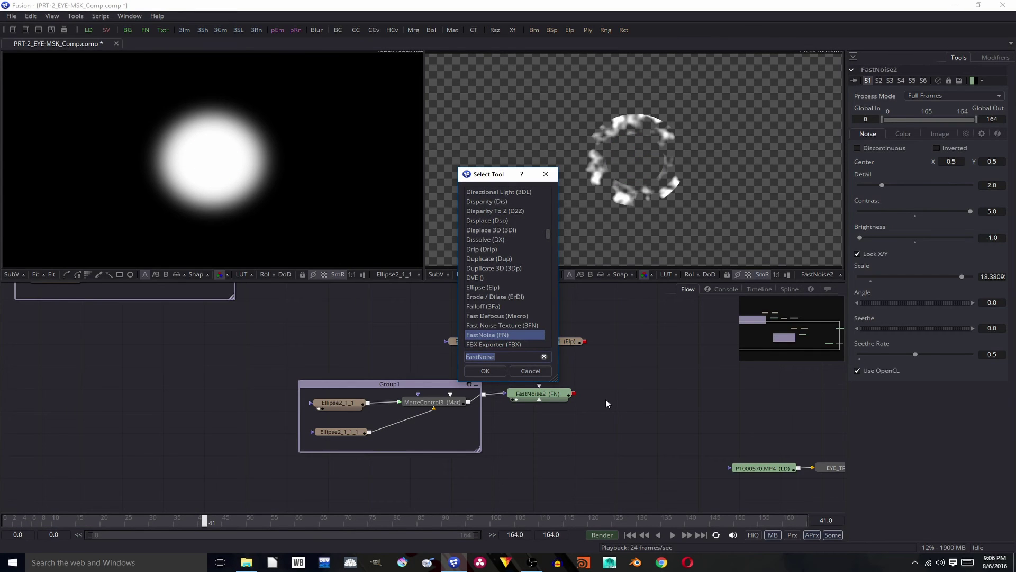
{"action": "type", "text": "bitmap"}
{"action": "key", "text": "Return"}
{"action": "left_click_drag", "start_coordinate": [616, 419], "coordinate": [610, 397]}
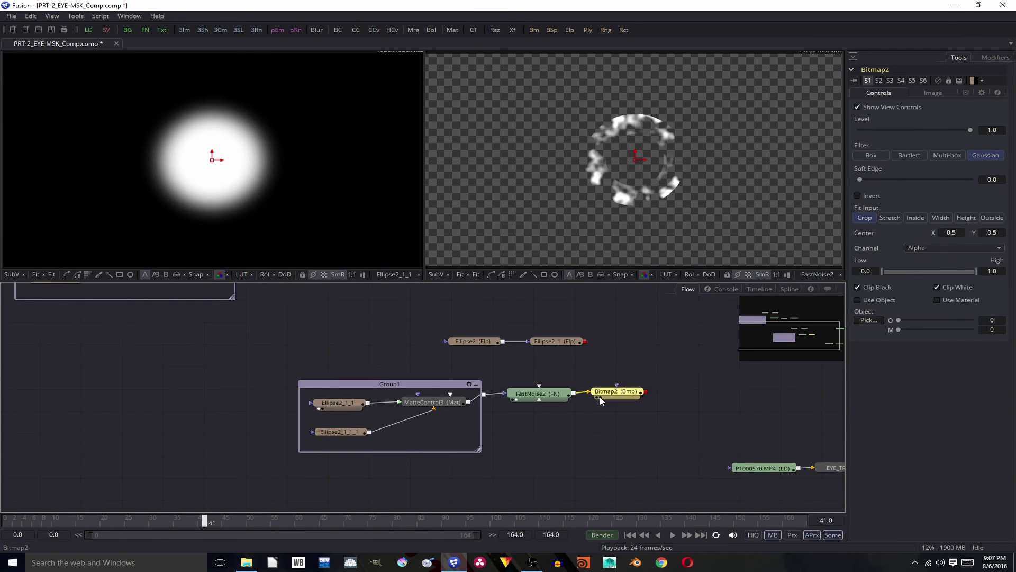
{"action": "left_click", "coordinate": [600, 397]}
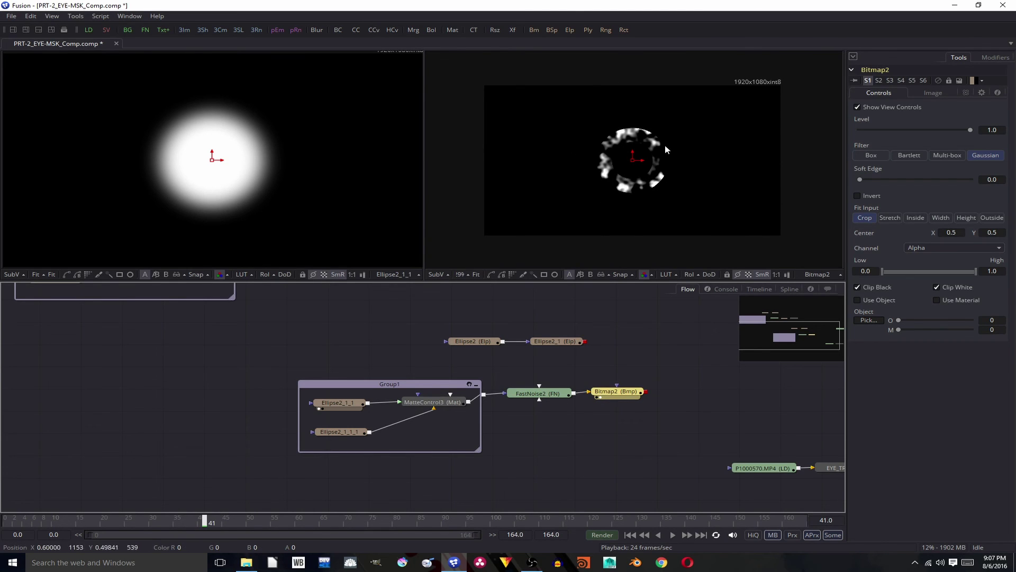
{"action": "left_click_drag", "start_coordinate": [610, 396], "coordinate": [605, 398]}
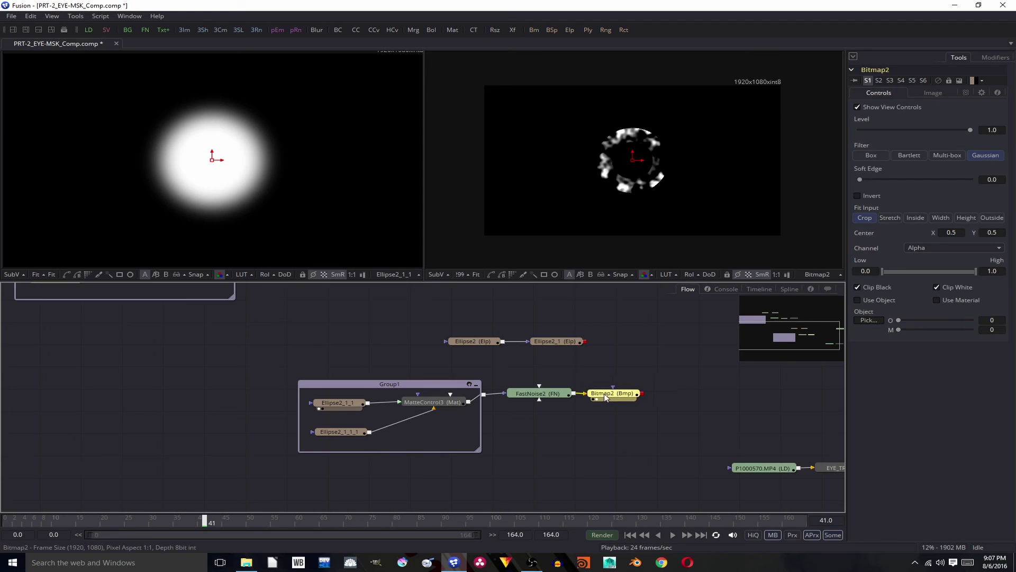
Add a Matte Control node with Bitmap2 as background and Ellipse2_1 as foreground, and show it in the second viewer
{"action": "left_click", "coordinate": [674, 390]}
{"action": "key", "text": "ctrl+space"}
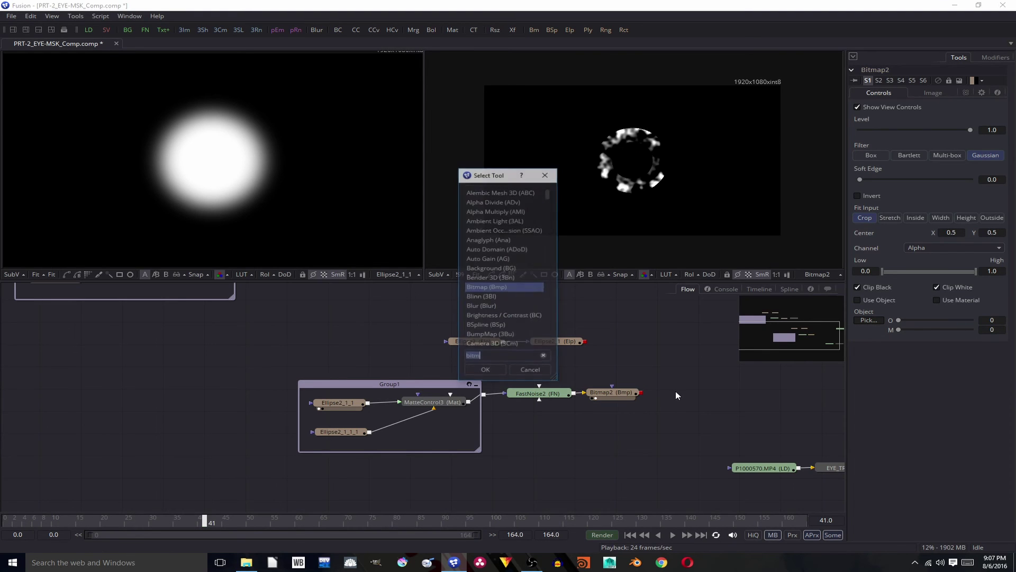
{"action": "type", "text": "mat"}
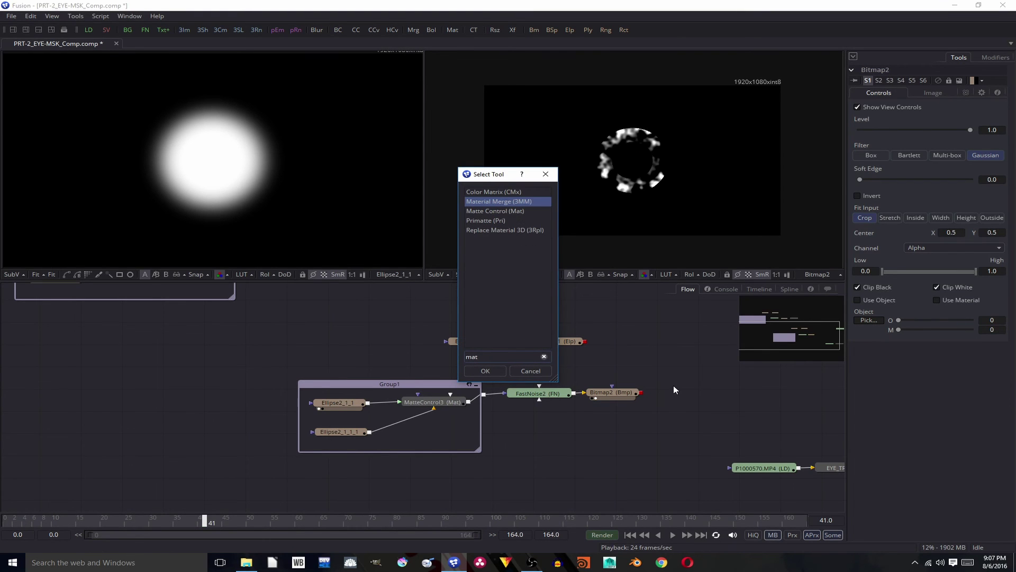
{"action": "type", "text": "t"}
{"action": "key", "text": "Return"}
{"action": "left_click_drag", "start_coordinate": [685, 421], "coordinate": [584, 342]}
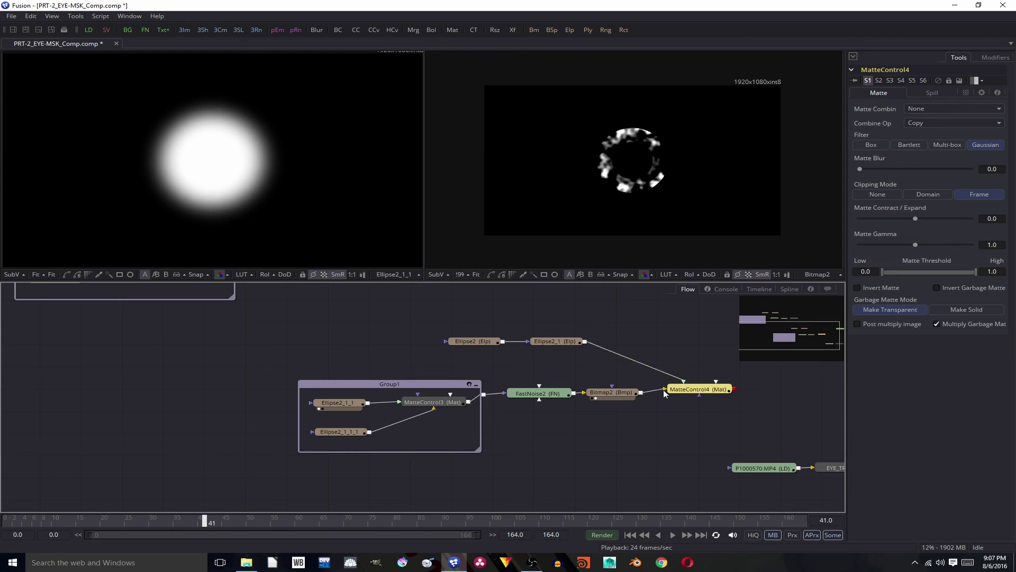
{"action": "key", "text": "2"}
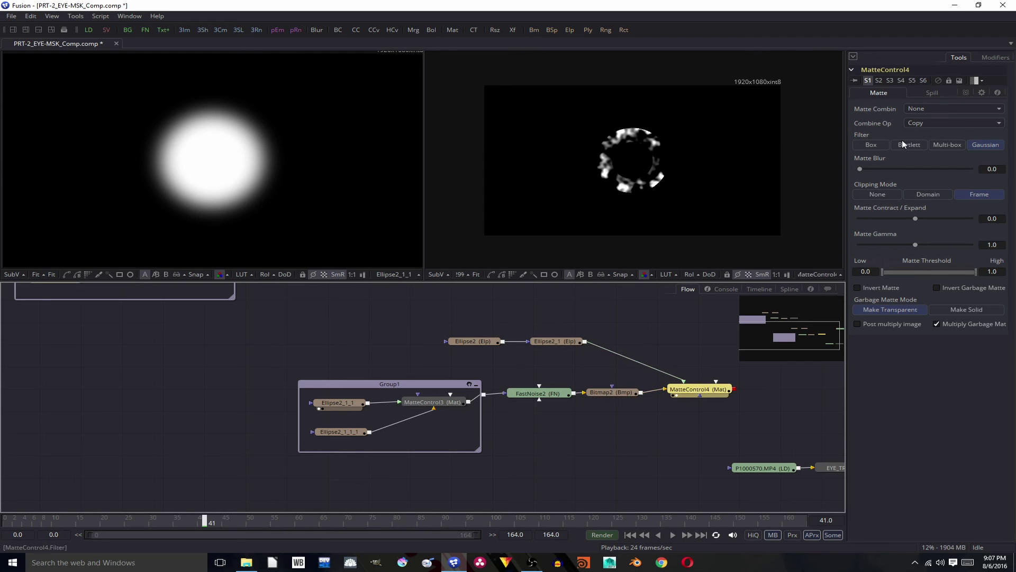
Set MatteControl4's matte combine to Combine Blue and its combine operation to Add
{"action": "left_click", "coordinate": [934, 123]}
{"action": "left_click", "coordinate": [932, 108]}
{"action": "left_click", "coordinate": [941, 139]}
{"action": "left_click", "coordinate": [933, 121]}
{"action": "left_click", "coordinate": [936, 134]}
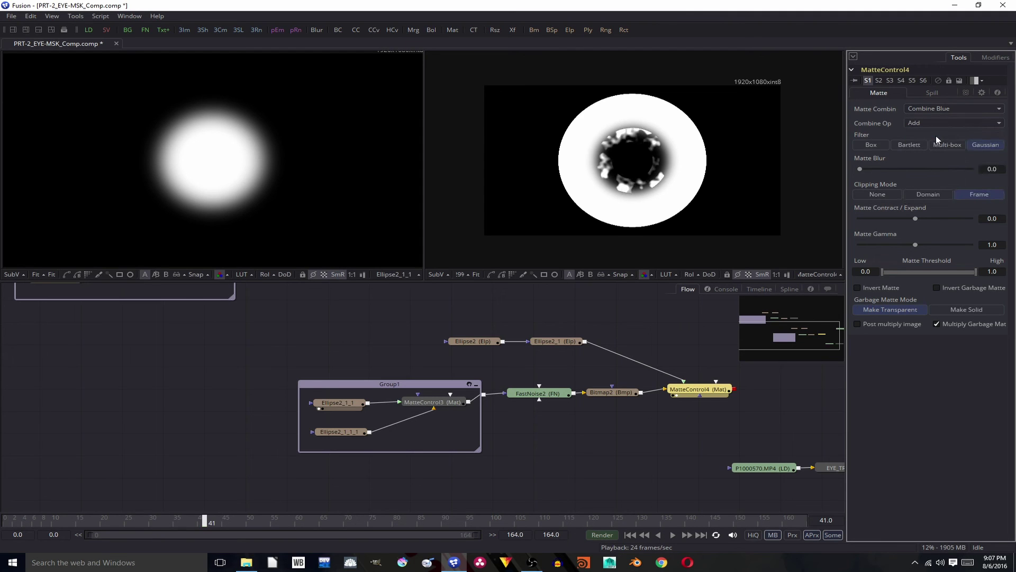
Give Bitmap2 a slight soft edge and inspect the noisy inner rim up close
{"action": "left_click", "coordinate": [602, 394]}
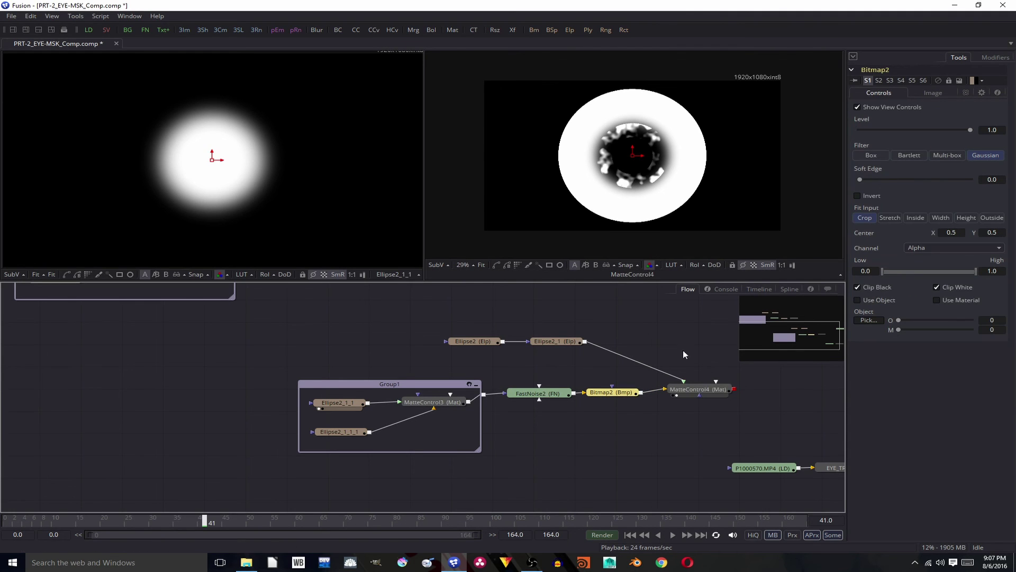
{"action": "left_click_drag", "start_coordinate": [859, 180], "coordinate": [871, 179]}
{"action": "scroll", "coordinate": [683, 159], "scroll_direction": "up", "scroll_amount": 1}
Set MatteControl4's matte blur to about 6.38 and check the mask at frame 32
{"action": "left_click", "coordinate": [691, 390]}
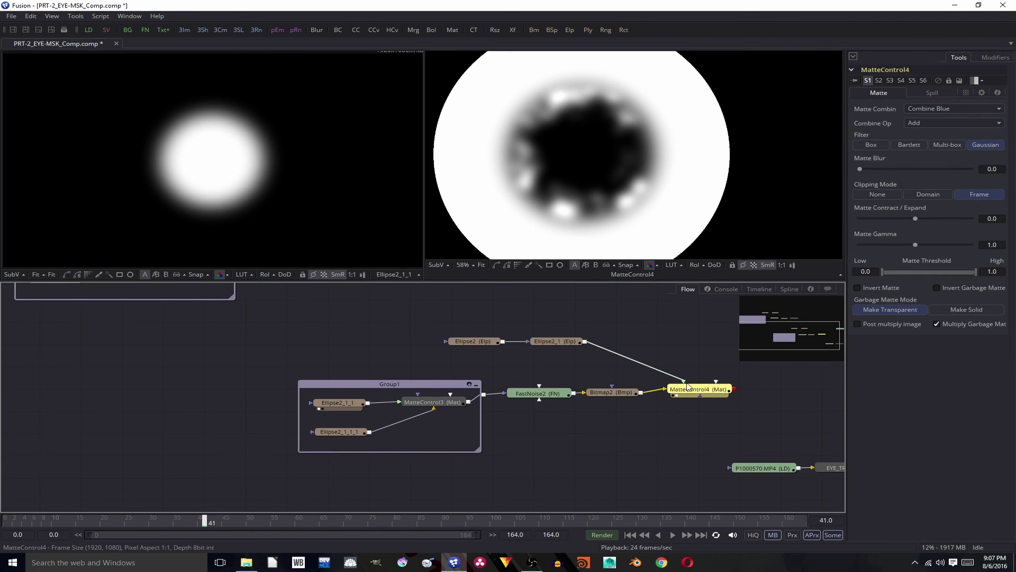
{"action": "left_click_drag", "start_coordinate": [861, 171], "coordinate": [940, 179]}
{"action": "scroll", "coordinate": [597, 195], "scroll_direction": "down", "scroll_amount": 1}
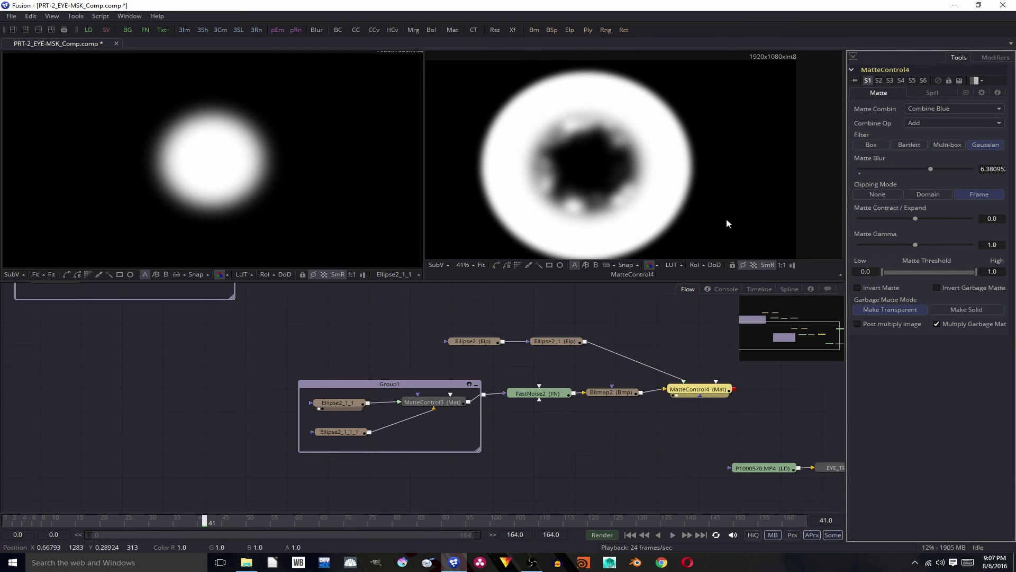
{"action": "scroll", "coordinate": [628, 147], "scroll_direction": "down", "scroll_amount": 2}
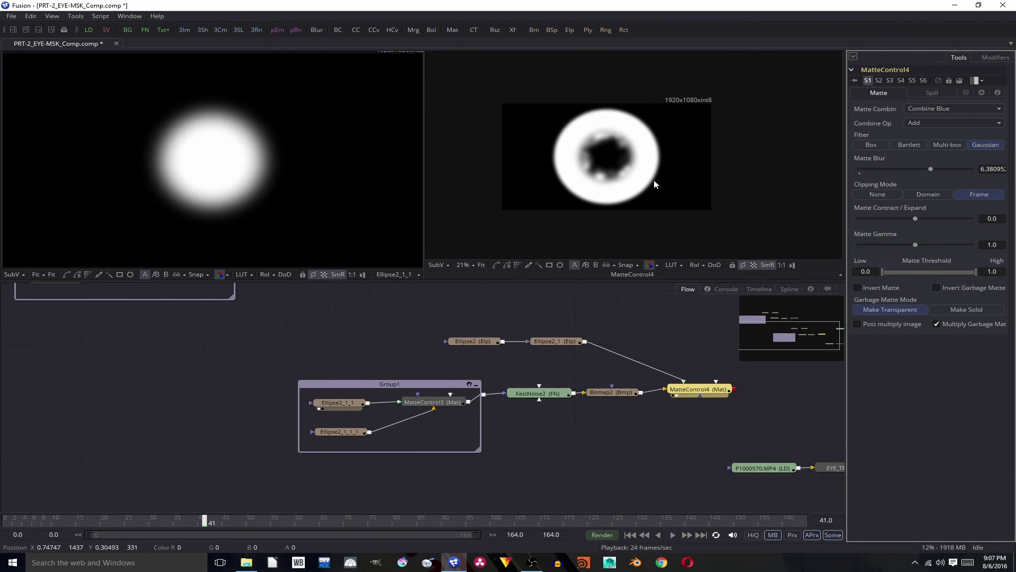
{"action": "left_click_drag", "start_coordinate": [208, 524], "coordinate": [162, 532]}
Try a noise scale of about 8.57 on FastNoise2, and restore it to about 18.38
{"action": "left_click", "coordinate": [539, 393]}
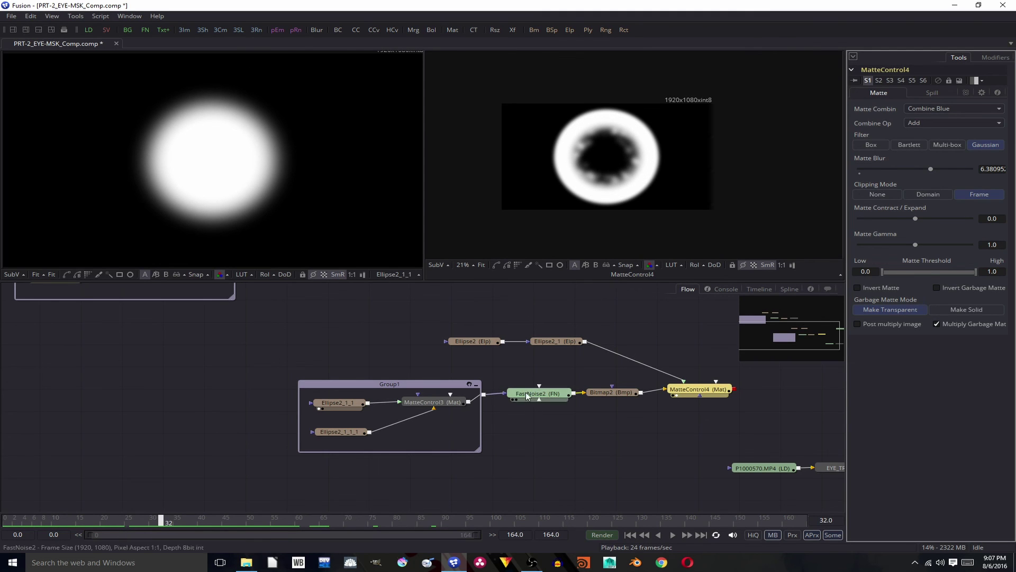
{"action": "left_click_drag", "start_coordinate": [961, 276], "coordinate": [906, 287]}
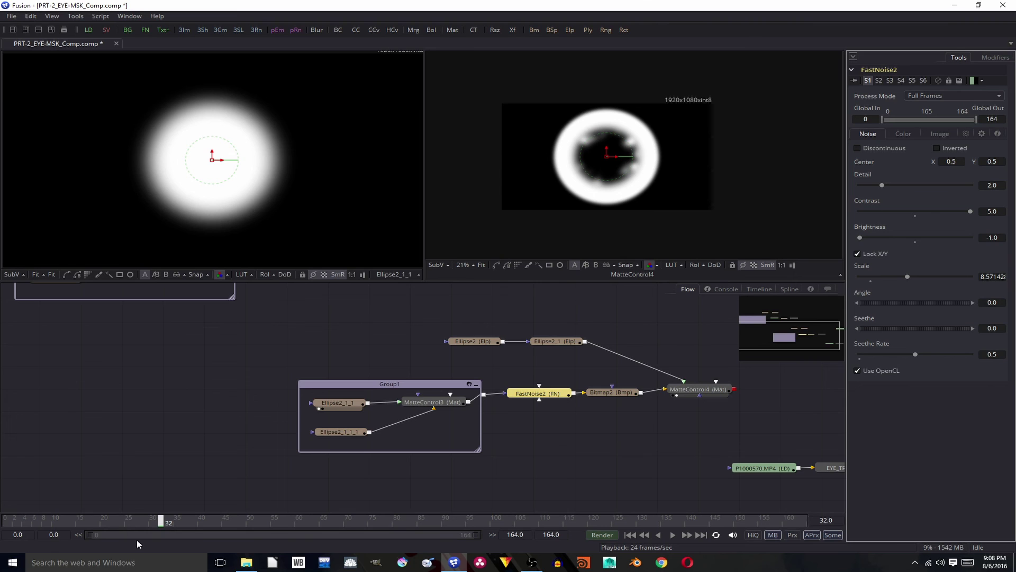
{"action": "left_click_drag", "start_coordinate": [161, 523], "coordinate": [204, 534]}
{"action": "left_click_drag", "start_coordinate": [907, 277], "coordinate": [962, 276]}
Select the whole mask node setup and smooth all of its animation keyframes in the spline editor
{"action": "left_click_drag", "start_coordinate": [205, 525], "coordinate": [371, 519]}
{"action": "left_click", "coordinate": [280, 315]}
{"action": "left_click_drag", "start_coordinate": [281, 315], "coordinate": [751, 437]}
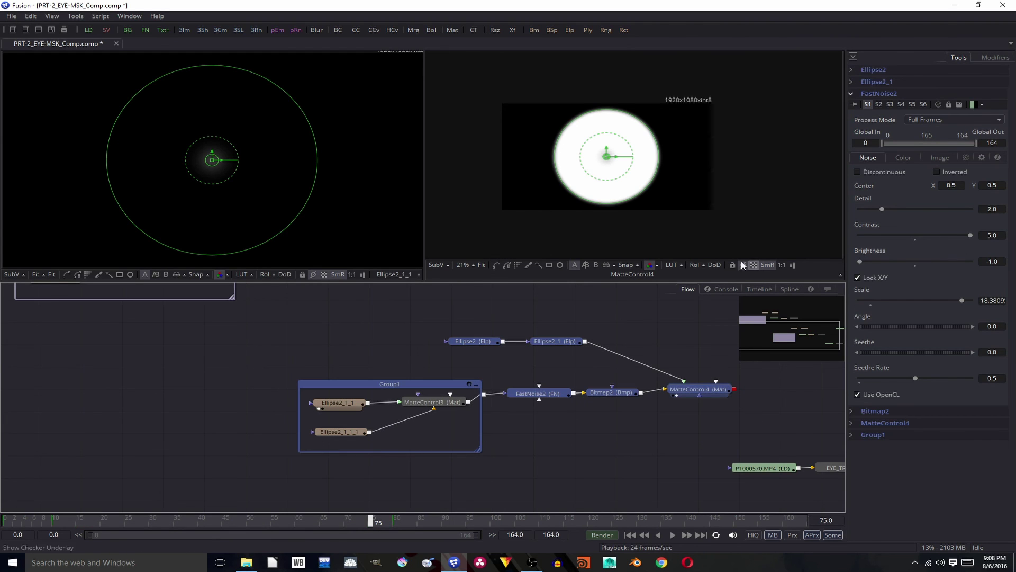
{"action": "left_click", "coordinate": [787, 289]}
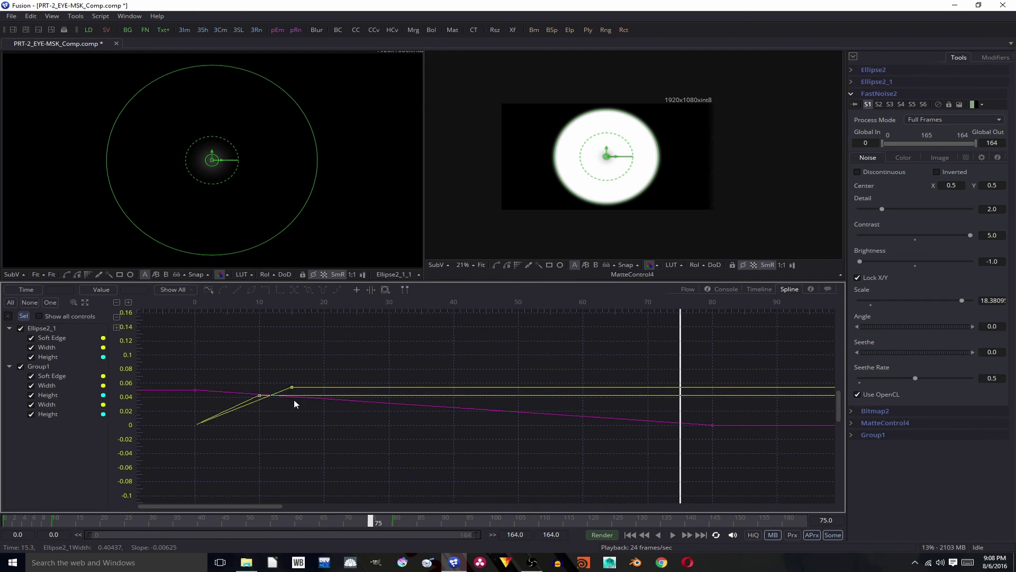
{"action": "key", "text": "ctrl+f"}
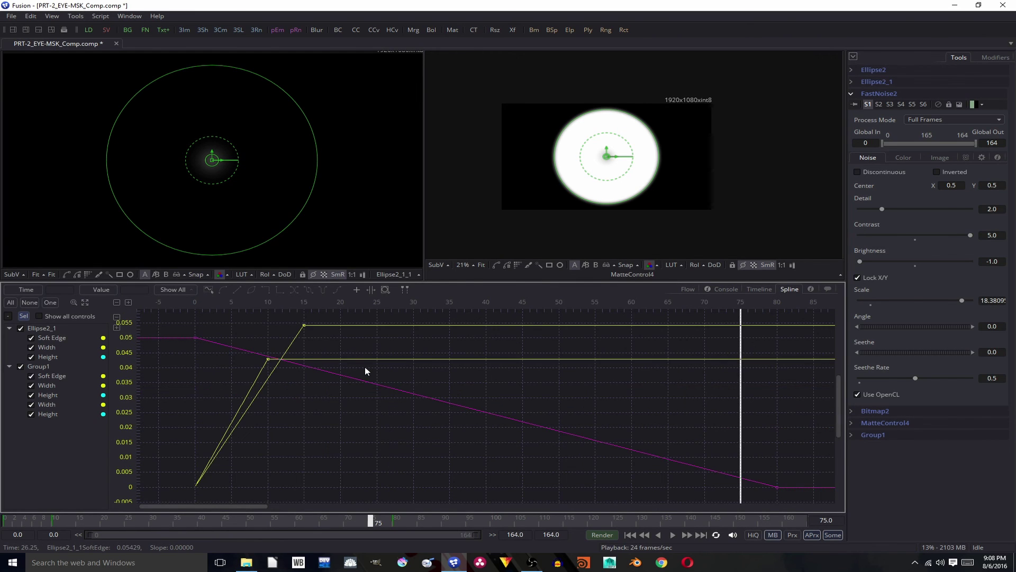
{"action": "left_click_drag", "start_coordinate": [180, 321], "coordinate": [803, 503]}
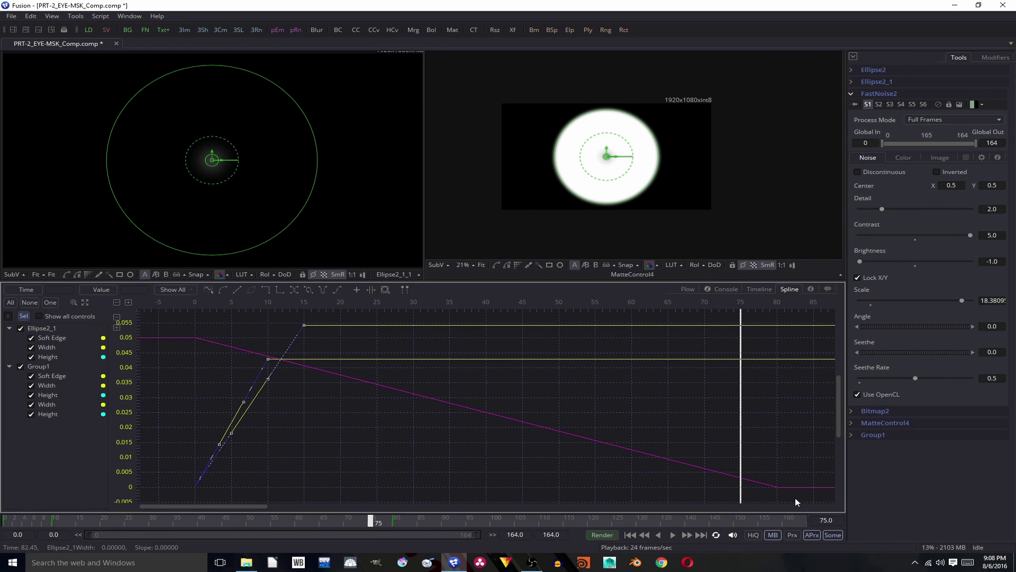
{"action": "left_click", "coordinate": [223, 290]}
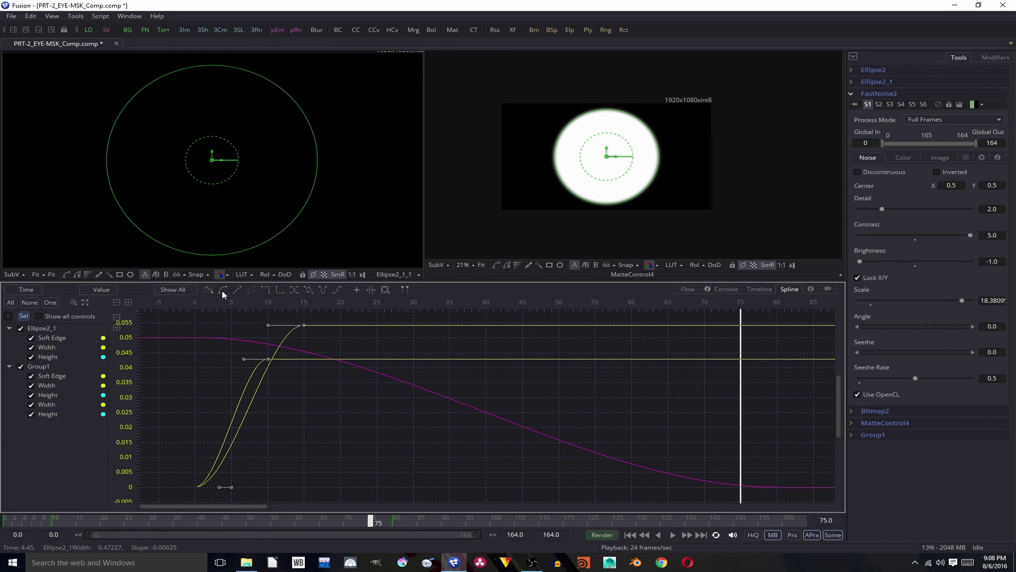
Play the smoothed animation from the start, return to the node flow, and stop playback
{"action": "left_click", "coordinate": [630, 534]}
{"action": "left_click", "coordinate": [673, 534]}
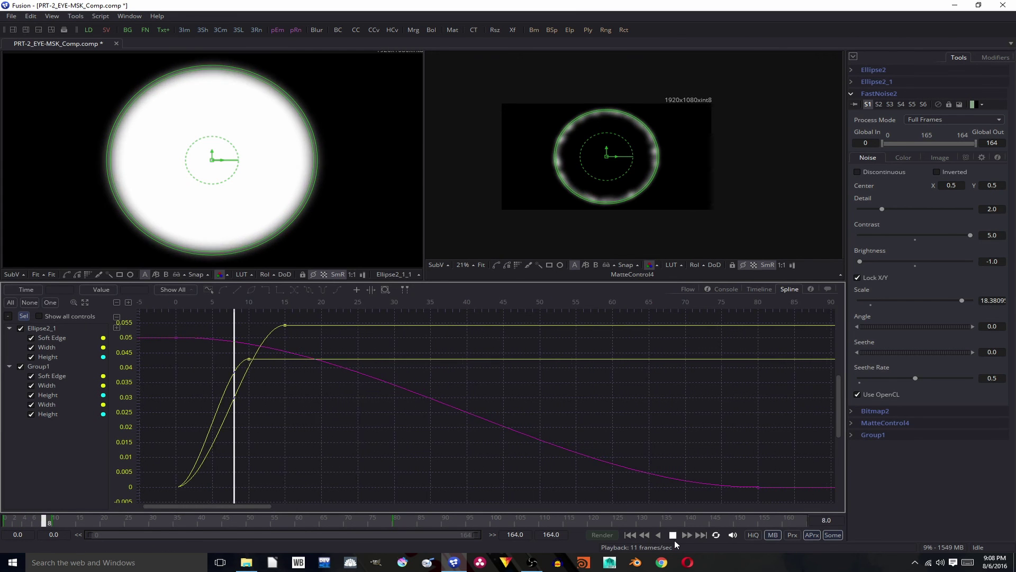
{"action": "left_click", "coordinate": [687, 289]}
{"action": "left_click", "coordinate": [682, 339]}
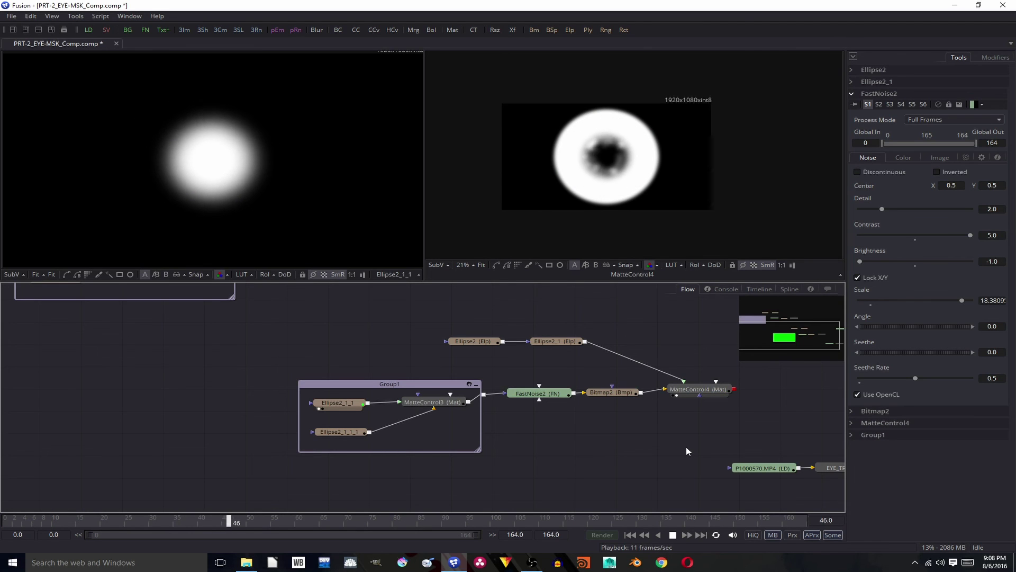
{"action": "left_click", "coordinate": [673, 534]}
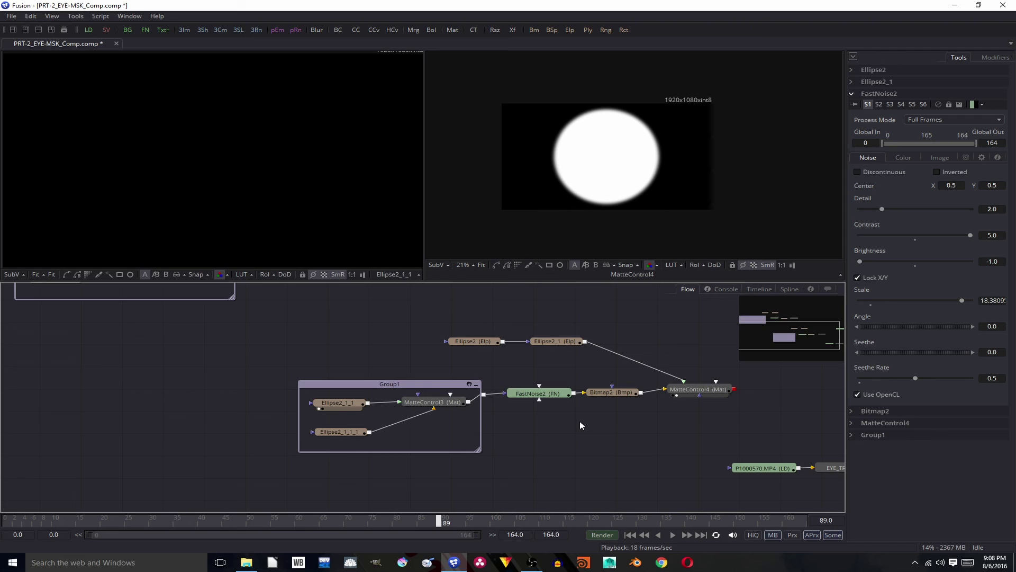